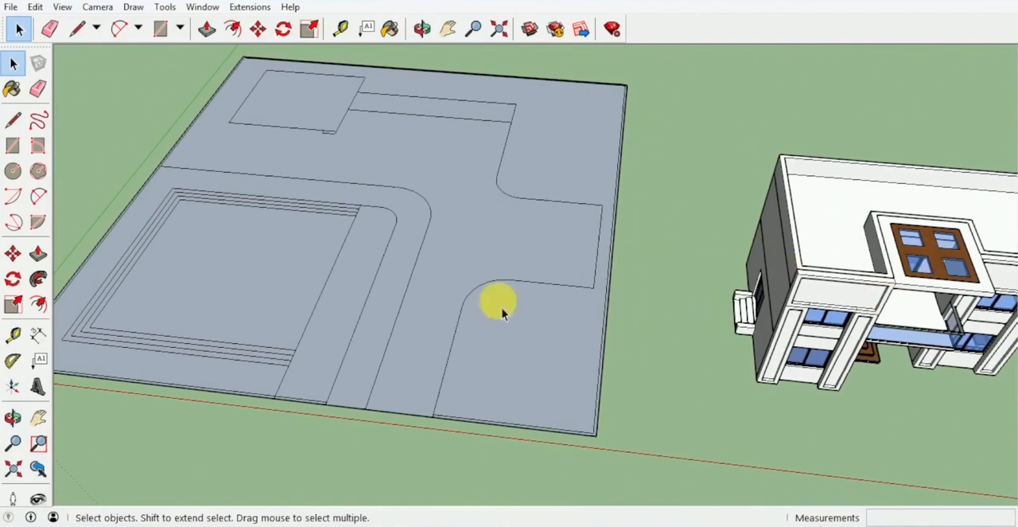
{"action": "mouse_move", "coordinate": [636, 264]}
{"action": "middle_mouse_down"}
{"action": "mouse_move", "coordinate": [554, 276]}
{"action": "mouse_move", "coordinate": [634, 255]}
{"action": "middle_mouse_up"}
{"action": "left_click", "coordinate": [634, 255]}
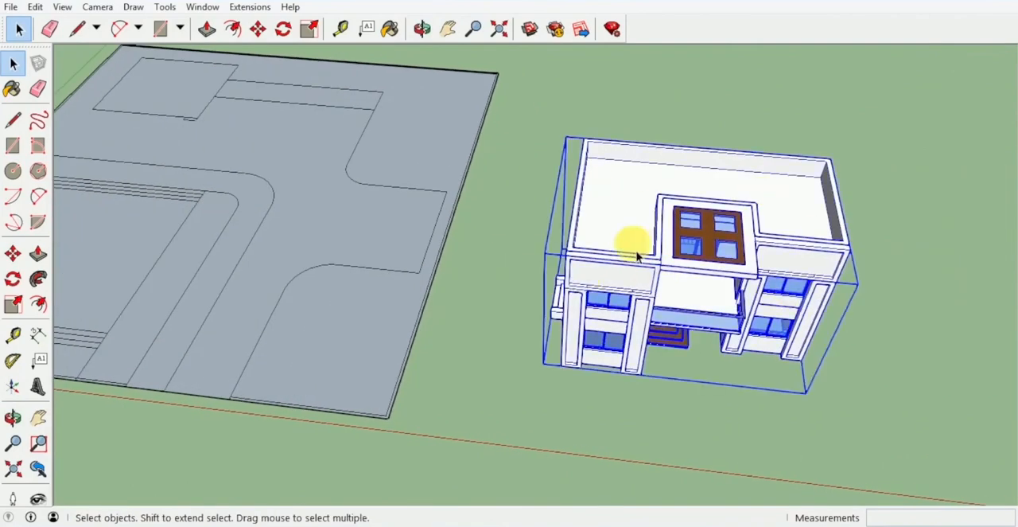
{"action": "left_click", "coordinate": [486, 329]}
{"action": "middle_click_drag", "start_coordinate": [487, 329], "coordinate": [803, 298]}
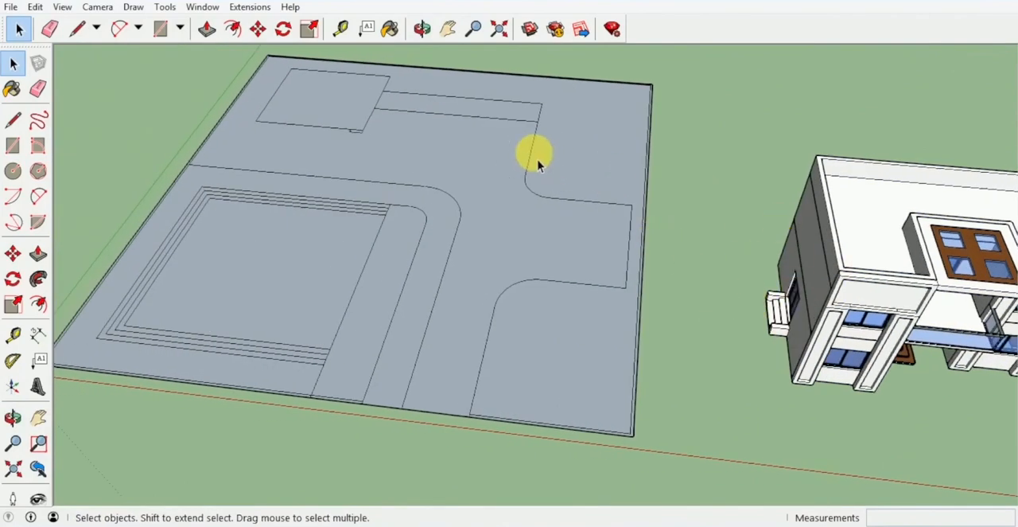
{"action": "middle_click_drag", "start_coordinate": [477, 140], "coordinate": [523, 235]}
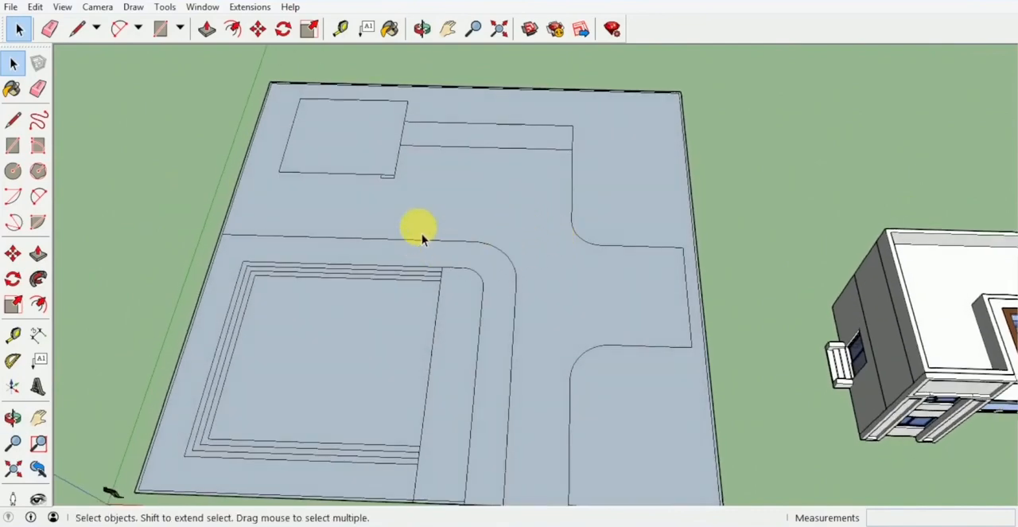
Step: Paint the narrow boundary strip around the site with the Blacktop Old 02 material from Asphalt and Concrete
{"action": "key", "text": "b"}
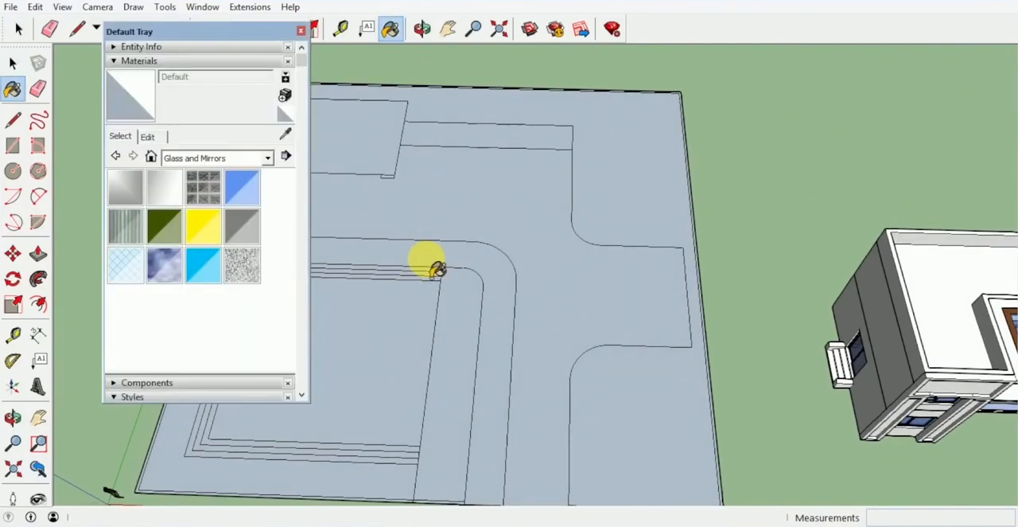
{"action": "mouse_move", "coordinate": [328, 191]}
{"action": "middle_mouse_down"}
{"action": "mouse_move", "coordinate": [496, 357]}
{"action": "mouse_move", "coordinate": [441, 147]}
{"action": "middle_mouse_up"}
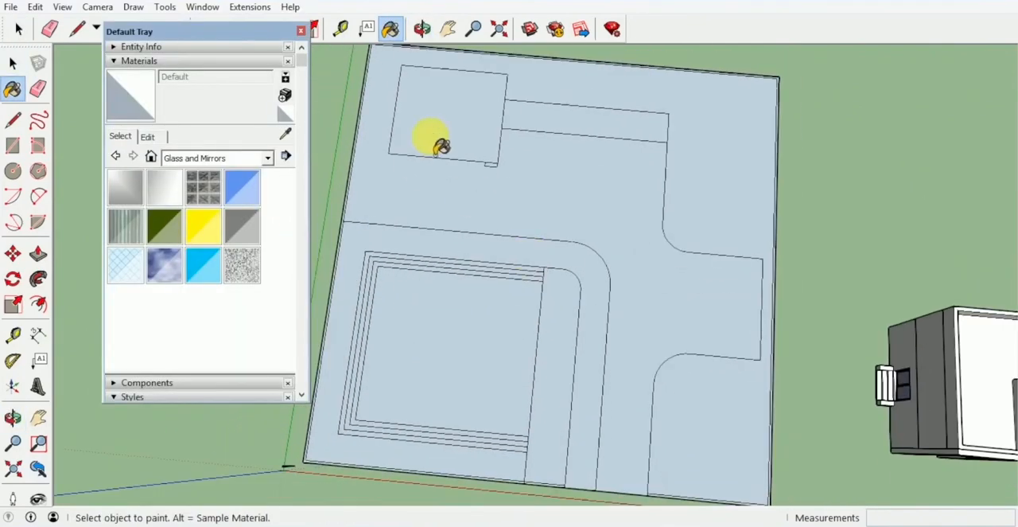
{"action": "middle_click_drag", "start_coordinate": [391, 290], "coordinate": [642, 266]}
{"action": "scroll", "coordinate": [412, 241], "scroll_direction": "up", "scroll_amount": 8}
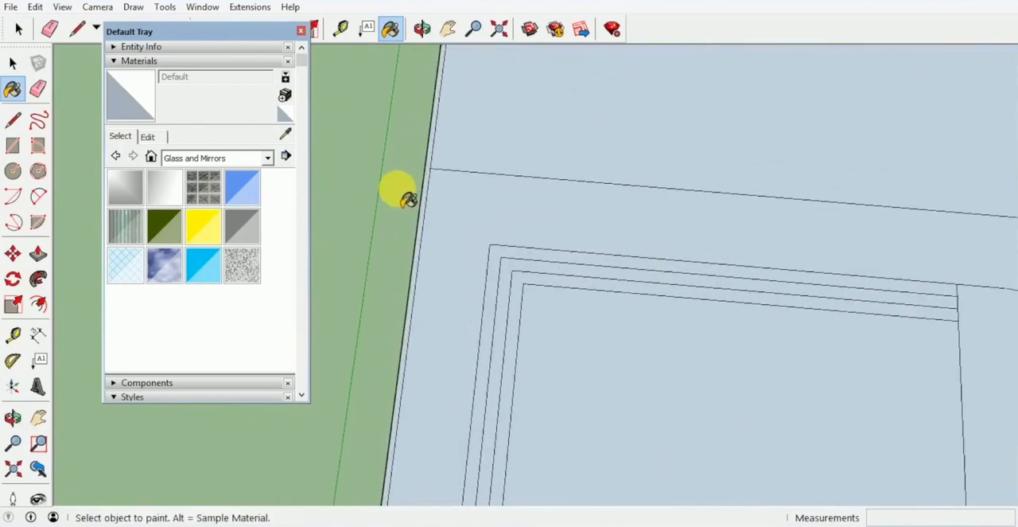
{"action": "left_click", "coordinate": [268, 158]}
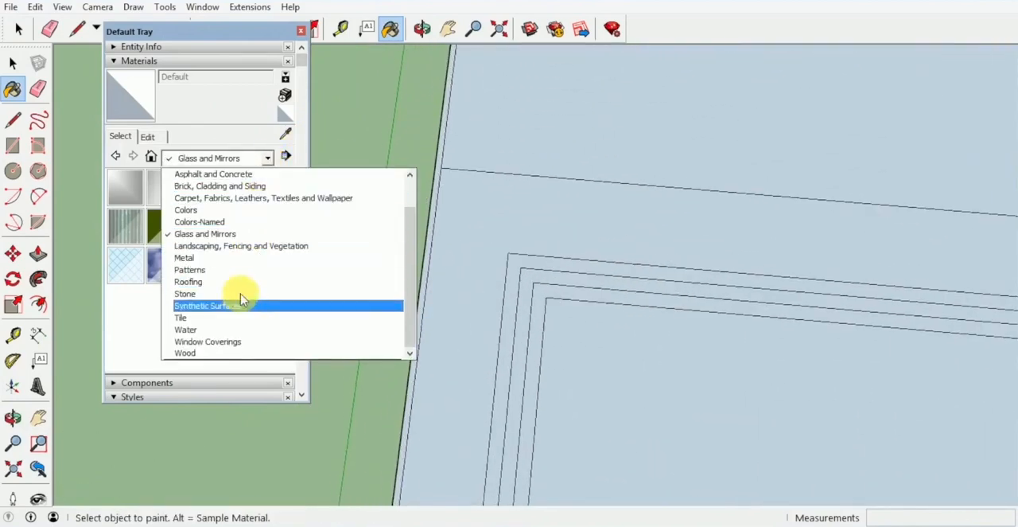
{"action": "left_click", "coordinate": [245, 174]}
{"action": "left_click", "coordinate": [243, 190]}
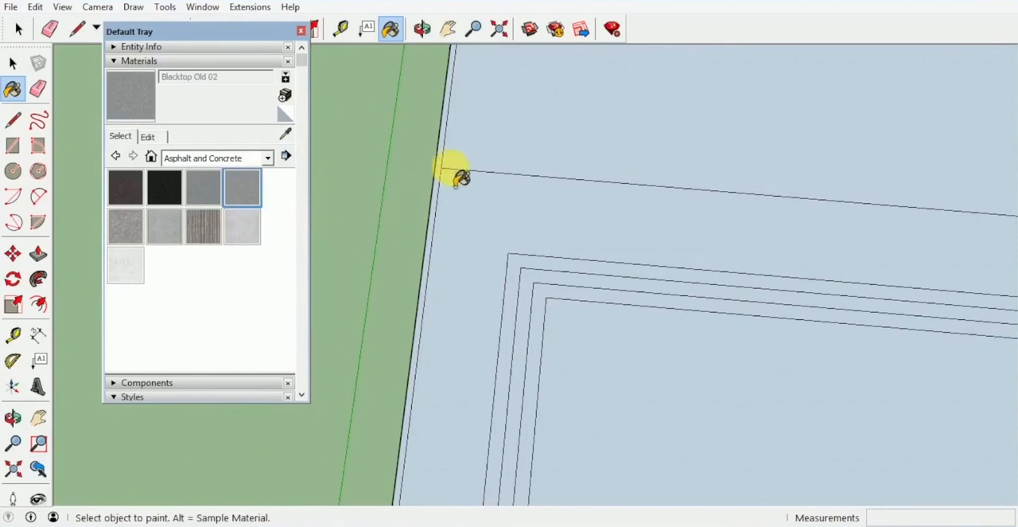
{"action": "left_click", "coordinate": [439, 159]}
{"action": "scroll", "coordinate": [482, 212], "scroll_direction": "down", "scroll_amount": 6}
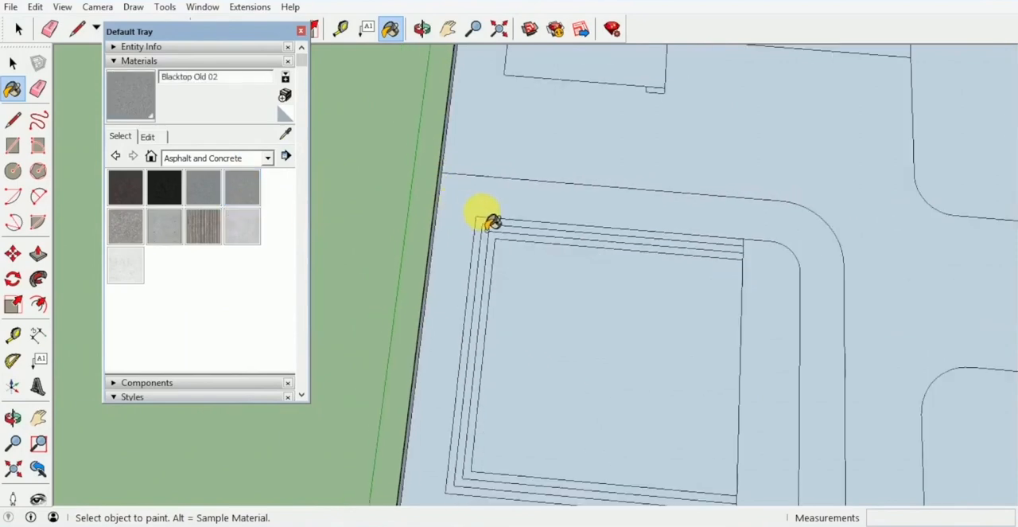
Step: Paint the large open ground areas of the site with Grass Dark Green from Landscaping, Fencing and Vegetation
{"action": "mouse_move", "coordinate": [484, 240]}
{"action": "middle_mouse_down"}
{"action": "mouse_move", "coordinate": [488, 270]}
{"action": "mouse_move", "coordinate": [638, 241]}
{"action": "mouse_move", "coordinate": [488, 362]}
{"action": "middle_mouse_up"}
{"action": "scroll", "coordinate": [639, 241], "scroll_direction": "up", "scroll_amount": 3}
{"action": "scroll", "coordinate": [646, 245], "scroll_direction": "up", "scroll_amount": 2}
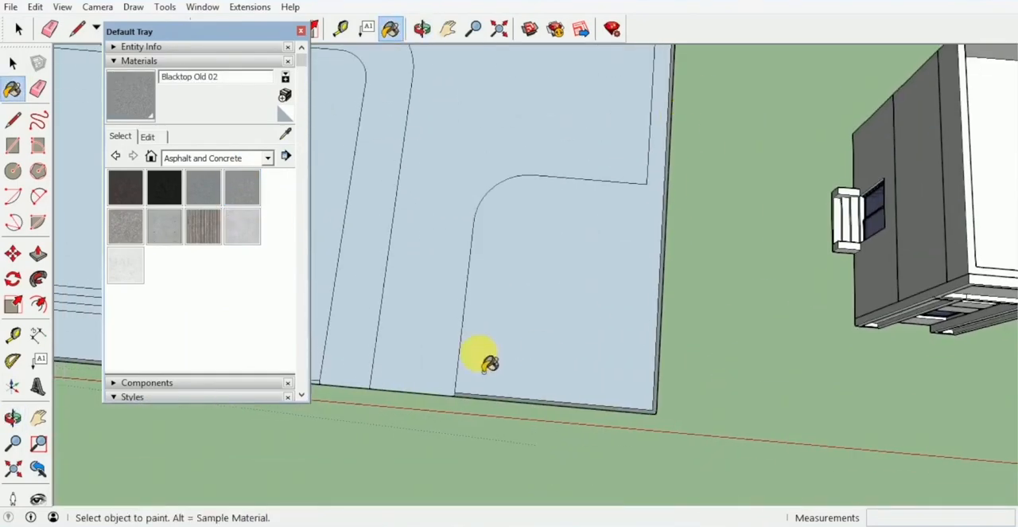
{"action": "left_click", "coordinate": [246, 161]}
{"action": "left_click", "coordinate": [246, 251]}
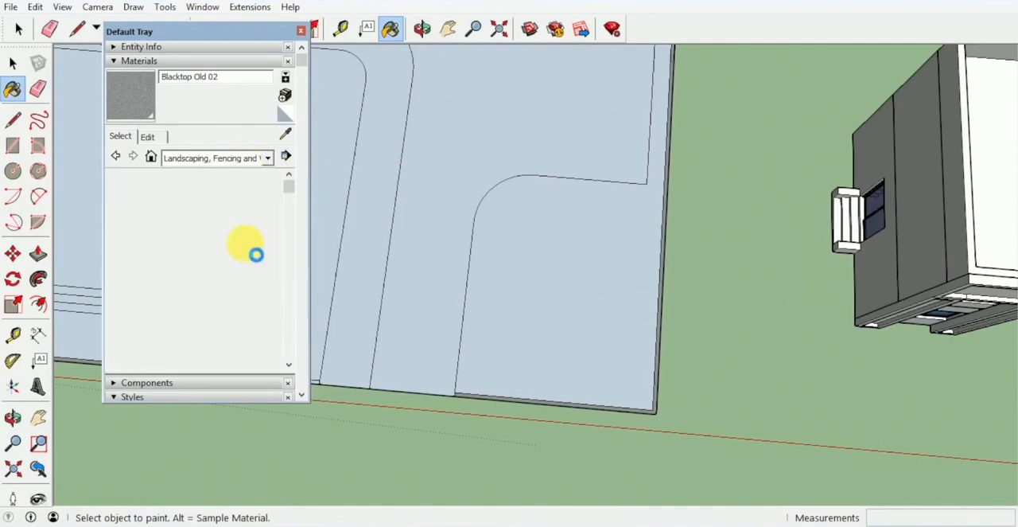
{"action": "left_click", "coordinate": [243, 266]}
{"action": "left_click", "coordinate": [569, 268]}
{"action": "mouse_move", "coordinate": [570, 269]}
{"action": "middle_mouse_down"}
{"action": "mouse_move", "coordinate": [557, 369]}
{"action": "mouse_move", "coordinate": [521, 293]}
{"action": "mouse_move", "coordinate": [572, 295]}
{"action": "mouse_move", "coordinate": [523, 241]}
{"action": "mouse_move", "coordinate": [597, 207]}
{"action": "mouse_move", "coordinate": [683, 192]}
{"action": "mouse_move", "coordinate": [530, 170]}
{"action": "mouse_move", "coordinate": [661, 273]}
{"action": "mouse_move", "coordinate": [563, 282]}
{"action": "middle_mouse_up"}
Step: Paint the curved walkway surrounding the stepped platform with the Concrete Stamped Ashlar material
{"action": "middle_click_drag", "start_coordinate": [699, 308], "coordinate": [623, 187]}
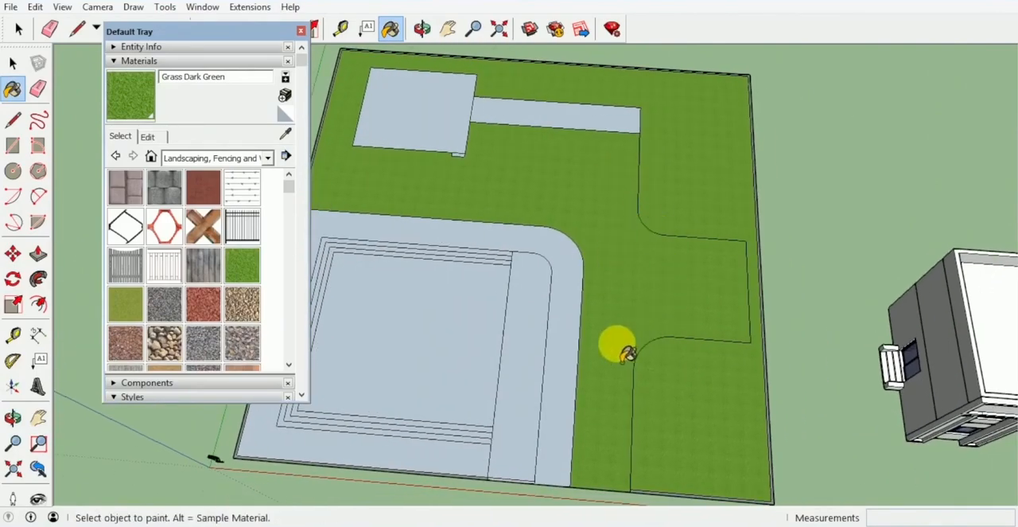
{"action": "middle_click_drag", "start_coordinate": [603, 253], "coordinate": [557, 163]}
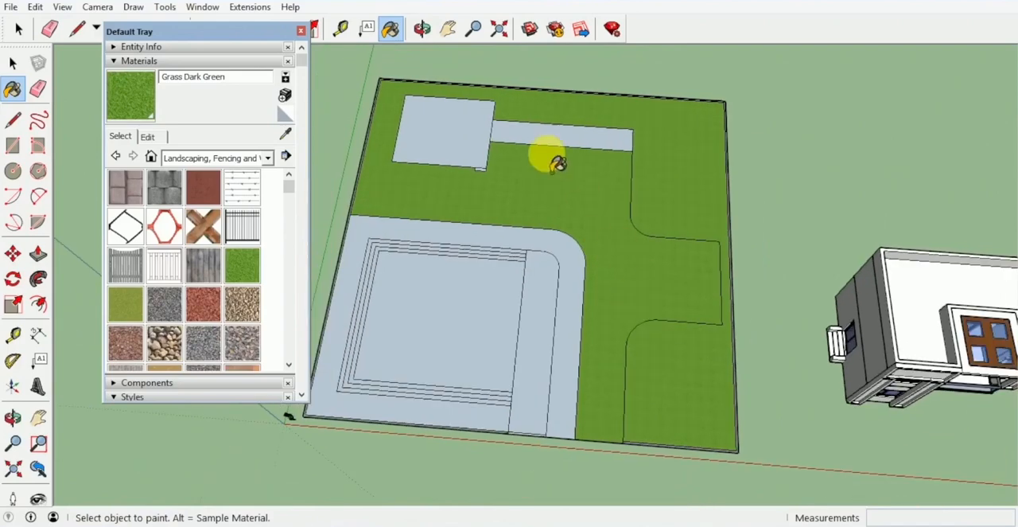
{"action": "middle_click_drag", "start_coordinate": [711, 312], "coordinate": [852, 285]}
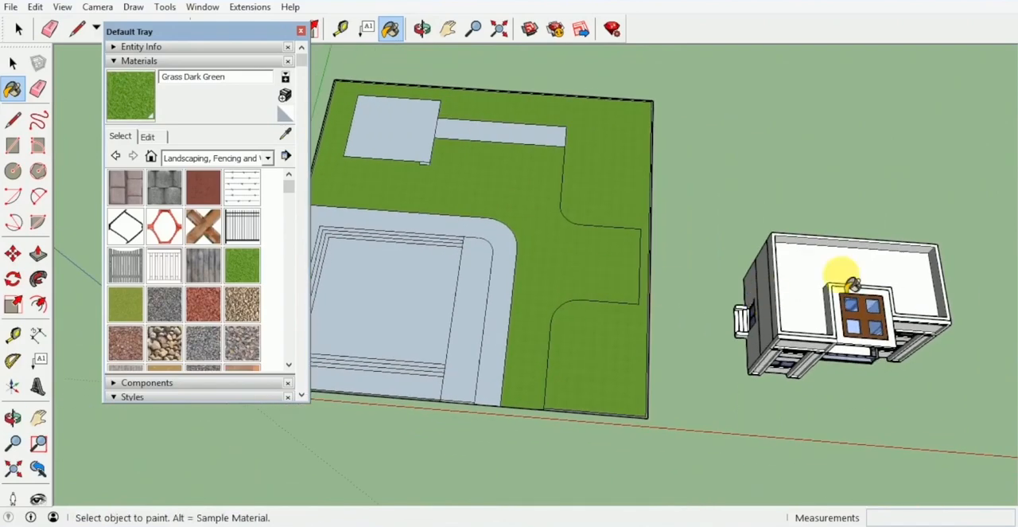
{"action": "middle_click_drag", "start_coordinate": [592, 263], "coordinate": [545, 206]}
{"action": "left_click", "coordinate": [205, 188]}
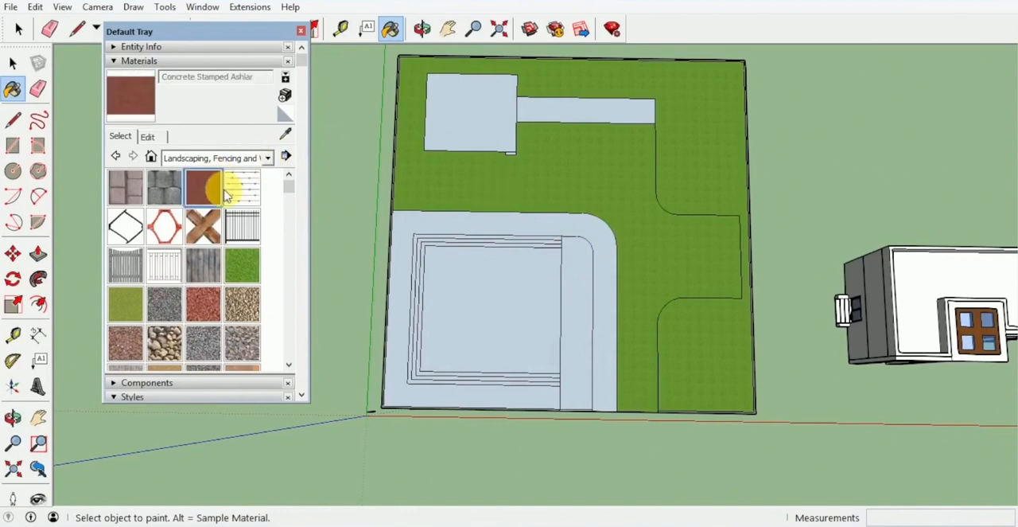
{"action": "left_click", "coordinate": [595, 237]}
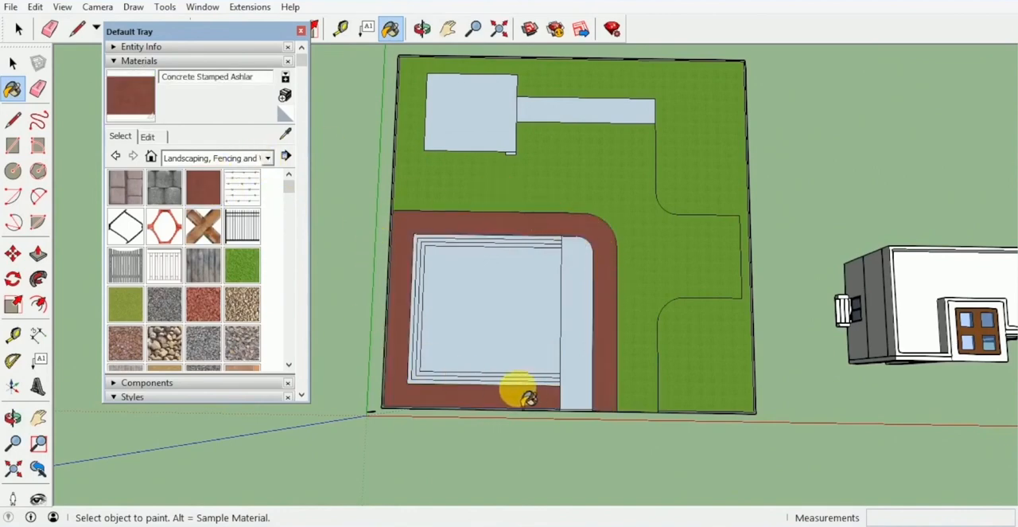
Step: Paint the three step strips and the central platform face with Wood Veneer 01 from the Wood materials
{"action": "left_click", "coordinate": [267, 159]}
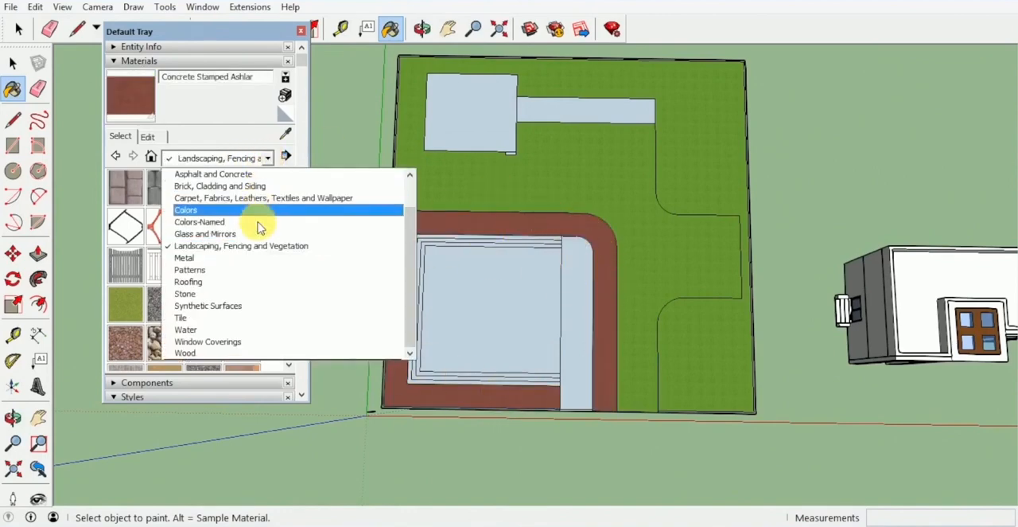
{"action": "left_click", "coordinate": [227, 353]}
{"action": "left_click", "coordinate": [206, 265]}
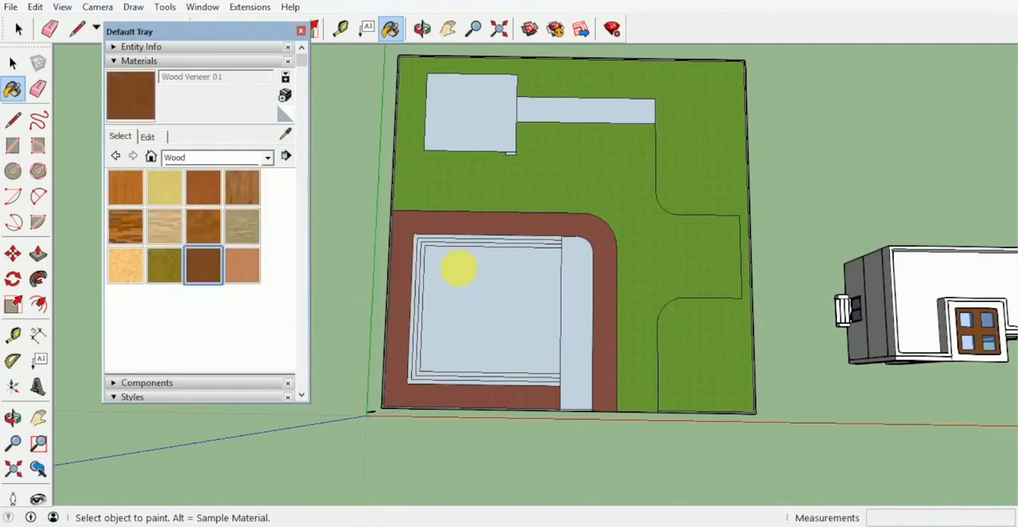
{"action": "middle_click_drag", "start_coordinate": [547, 296], "coordinate": [537, 237]}
{"action": "scroll", "coordinate": [537, 237], "scroll_direction": "up", "scroll_amount": 7}
{"action": "left_click", "coordinate": [428, 337]}
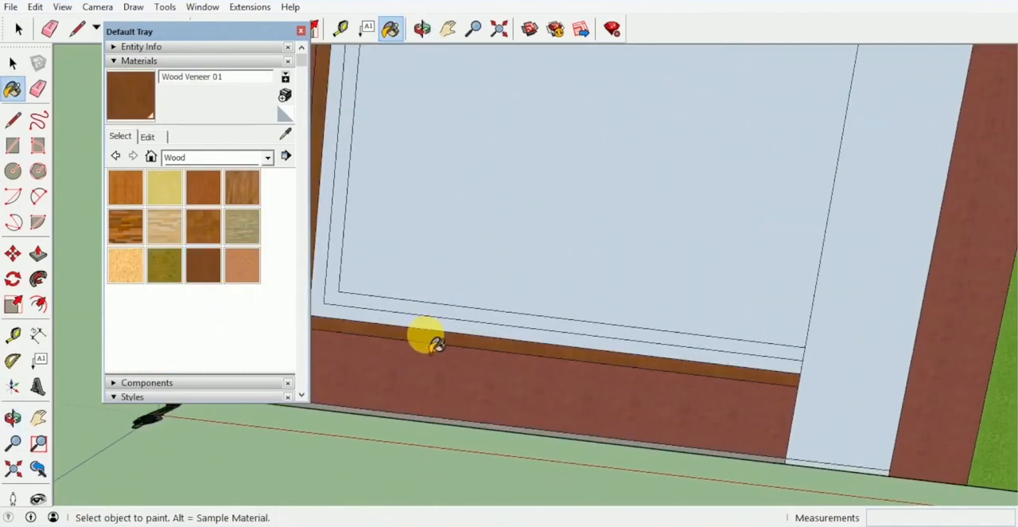
{"action": "left_click", "coordinate": [435, 324]}
{"action": "left_click", "coordinate": [451, 311]}
{"action": "left_click", "coordinate": [502, 253]}
{"action": "scroll", "coordinate": [503, 252], "scroll_direction": "down", "scroll_amount": 5}
Step: Paint the strip beside the wooden platform and the narrow strip adjoining the pool area with Grass Light Green
{"action": "middle_click_drag", "start_coordinate": [504, 248], "coordinate": [503, 51]}
{"action": "middle_click_drag", "start_coordinate": [537, 159], "coordinate": [466, 245]}
{"action": "middle_click_drag", "start_coordinate": [628, 288], "coordinate": [602, 284]}
{"action": "left_click", "coordinate": [239, 158]}
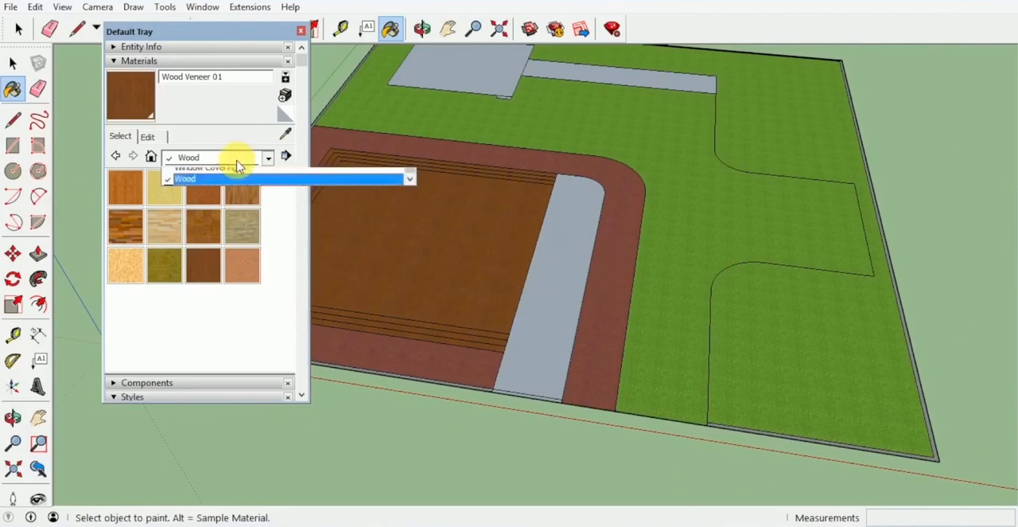
{"action": "left_click", "coordinate": [227, 245]}
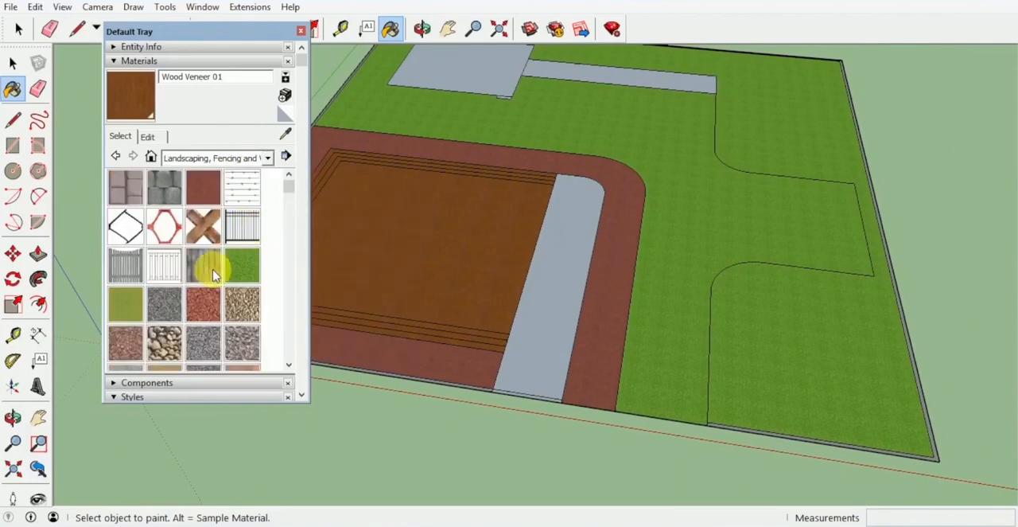
{"action": "left_click", "coordinate": [131, 311]}
{"action": "left_click", "coordinate": [566, 270]}
{"action": "mouse_move", "coordinate": [566, 275]}
{"action": "middle_mouse_down"}
{"action": "mouse_move", "coordinate": [586, 177]}
{"action": "mouse_move", "coordinate": [591, 215]}
{"action": "mouse_move", "coordinate": [548, 227]}
{"action": "mouse_move", "coordinate": [734, 167]}
{"action": "mouse_move", "coordinate": [423, 244]}
{"action": "middle_mouse_up"}
{"action": "left_click", "coordinate": [569, 184]}
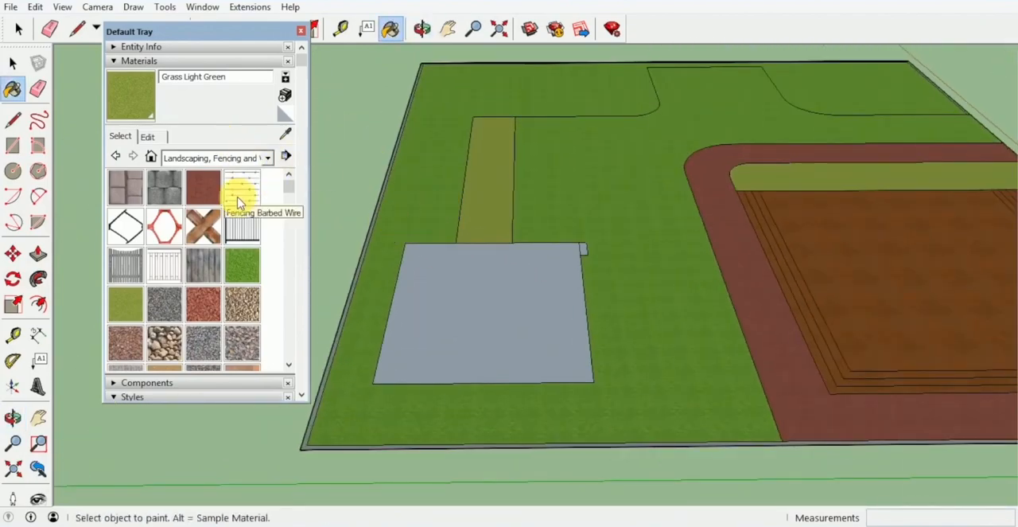
Step: Paint the large rectangle in the site's corner with Water Pool Light from the Water materials
{"action": "left_click", "coordinate": [267, 158]}
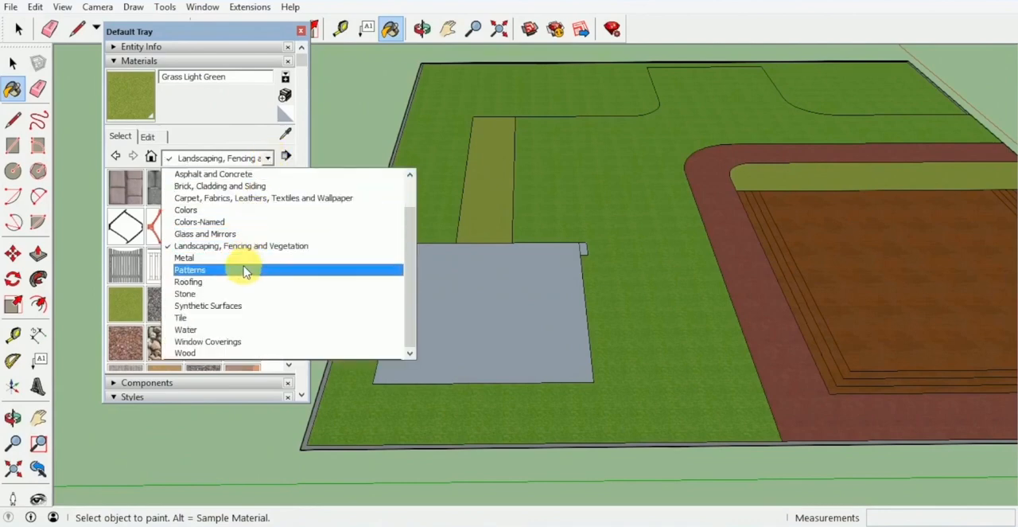
{"action": "left_click", "coordinate": [234, 331]}
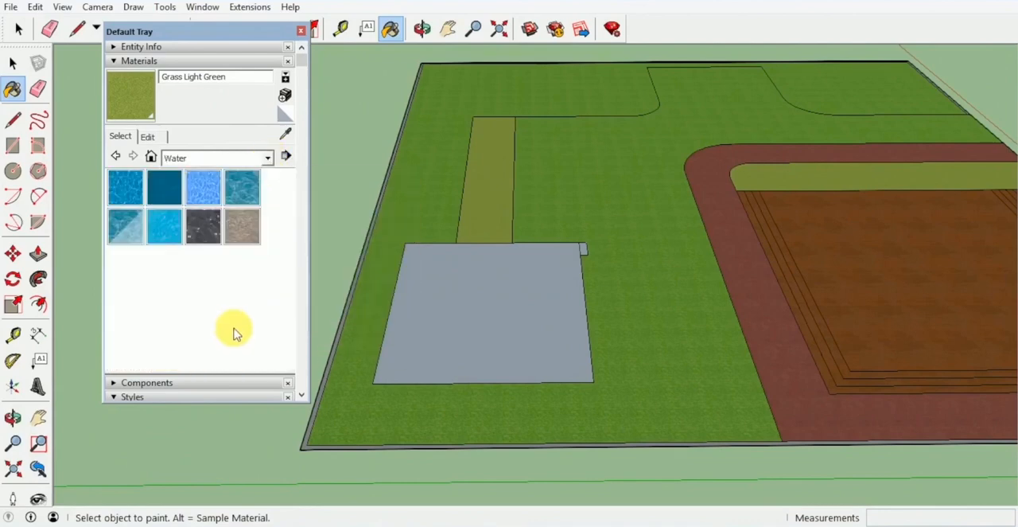
{"action": "left_click", "coordinate": [123, 233]}
{"action": "left_click", "coordinate": [523, 308]}
Step: Sample the Grass Dark Green material from the lawn and paint the small rectangle at the pool's corner with it
{"action": "middle_click_drag", "start_coordinate": [524, 308], "coordinate": [484, 325]}
{"action": "scroll", "coordinate": [564, 279], "scroll_direction": "up", "scroll_amount": 2}
{"action": "left_click", "coordinate": [564, 279], "text": "alt"}
{"action": "scroll", "coordinate": [550, 270], "scroll_direction": "up", "scroll_amount": 3}
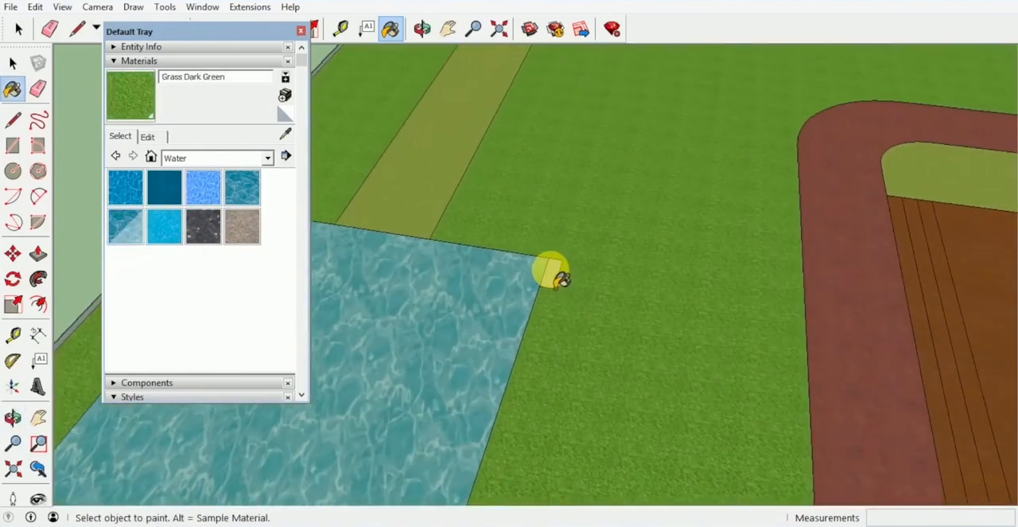
{"action": "left_click", "coordinate": [551, 270]}
{"action": "middle_click_drag", "start_coordinate": [550, 271], "coordinate": [413, 278]}
Step: Push/Pull the site's boundary strip up 1.8 m to form the perimeter wall
{"action": "scroll", "coordinate": [581, 253], "scroll_direction": "down", "scroll_amount": 4}
{"action": "middle_click_drag", "start_coordinate": [581, 252], "coordinate": [552, 248]}
{"action": "scroll", "coordinate": [552, 247], "scroll_direction": "down", "scroll_amount": 3}
{"action": "mouse_move", "coordinate": [480, 219]}
{"action": "middle_mouse_down", "text": "shift"}
{"action": "mouse_move", "coordinate": [443, 252]}
{"action": "mouse_move", "coordinate": [419, 254]}
{"action": "middle_mouse_up", "text": "shift"}
{"action": "scroll", "coordinate": [473, 225], "scroll_direction": "down", "scroll_amount": 1}
{"action": "scroll", "coordinate": [418, 255], "scroll_direction": "down", "scroll_amount": 1}
{"action": "middle_click_drag", "start_coordinate": [557, 245], "coordinate": [652, 164]}
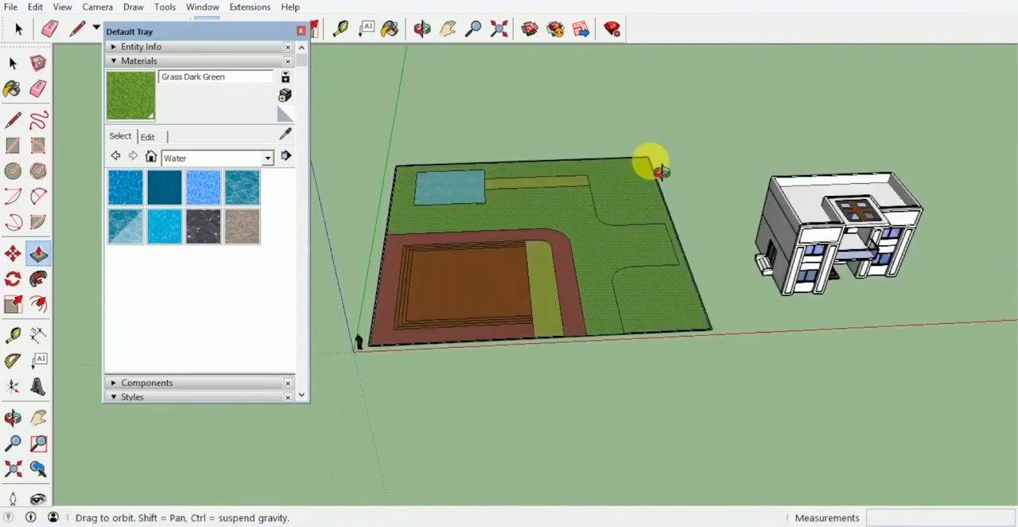
{"action": "key", "text": "p"}
{"action": "scroll", "coordinate": [712, 300], "scroll_direction": "up", "scroll_amount": 5}
{"action": "left_click_drag", "start_coordinate": [723, 322], "coordinate": [718, 241]}
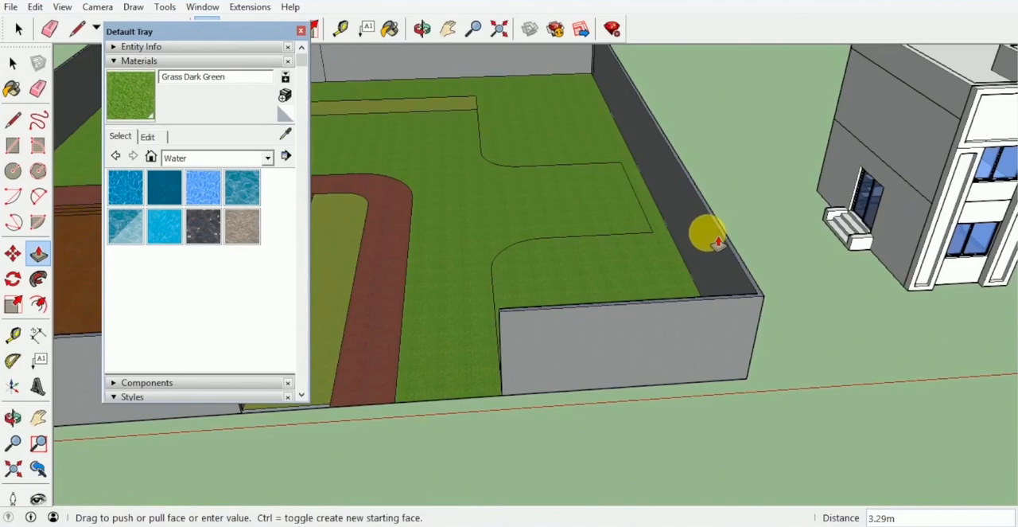
{"action": "type", "text": "1.8"}
{"action": "key", "text": "Return"}
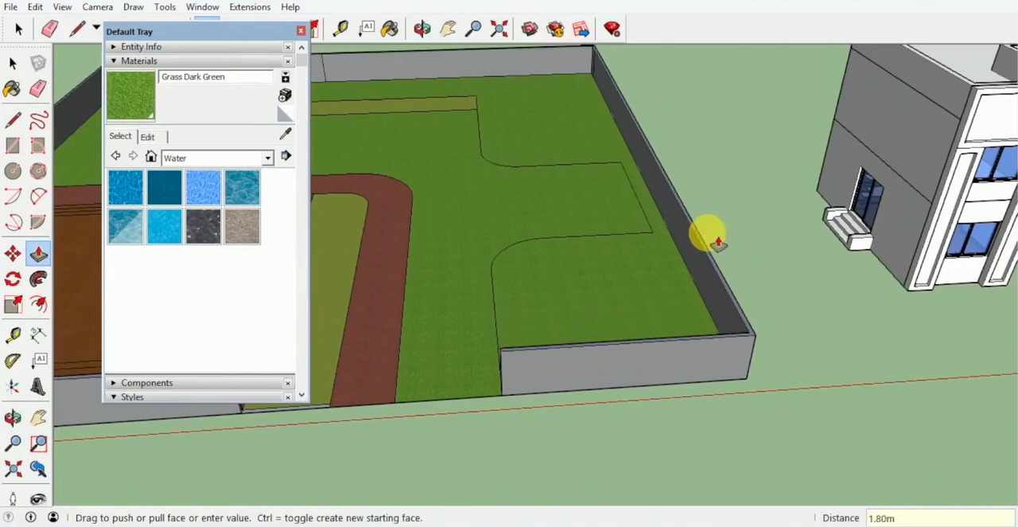
Step: Raise the outermost wooden step of the platform by 0.15 m with Push/Pull
{"action": "middle_click_drag", "start_coordinate": [717, 241], "coordinate": [723, 265]}
{"action": "scroll", "coordinate": [568, 150], "scroll_direction": "up", "scroll_amount": 5}
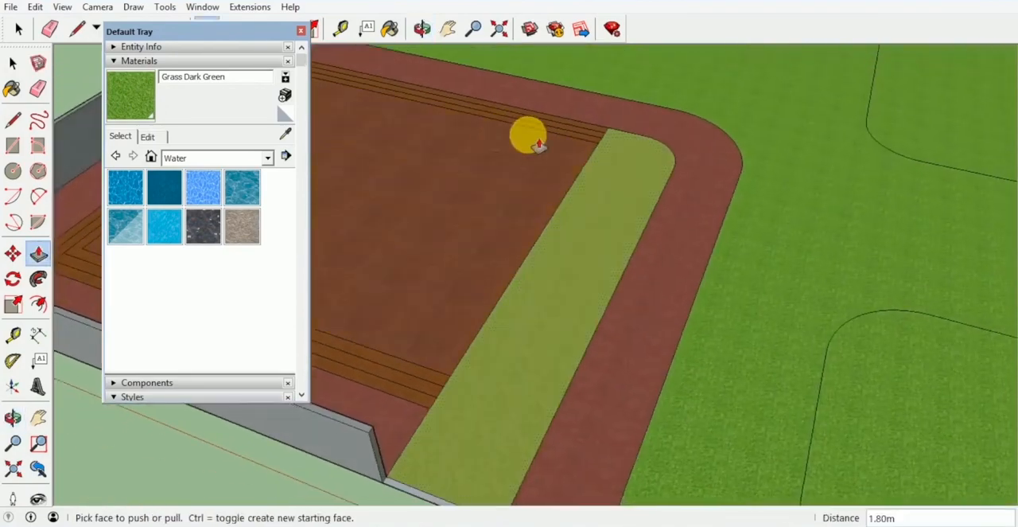
{"action": "middle_click_drag", "start_coordinate": [539, 144], "coordinate": [464, 363]}
{"action": "left_click_drag", "start_coordinate": [464, 363], "coordinate": [467, 350]}
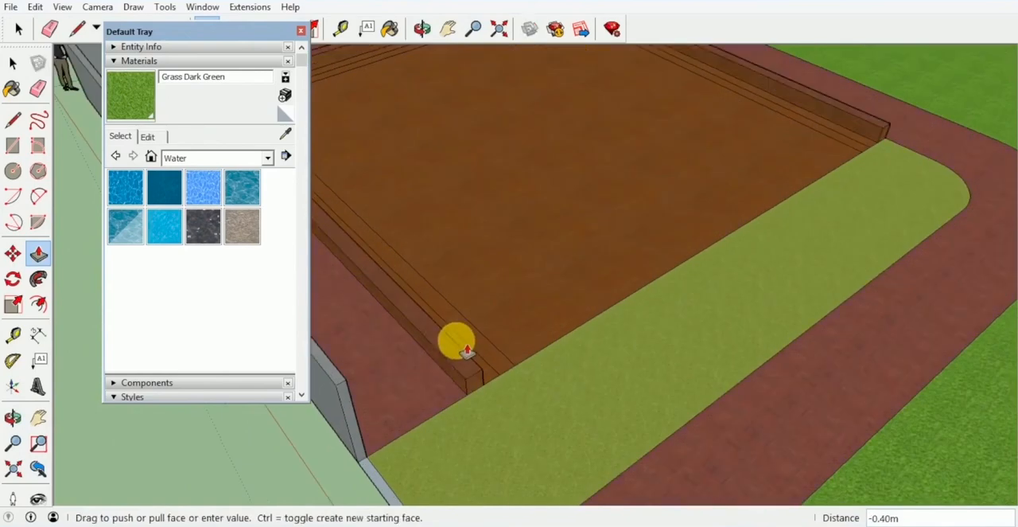
{"action": "key", "text": "Return"}
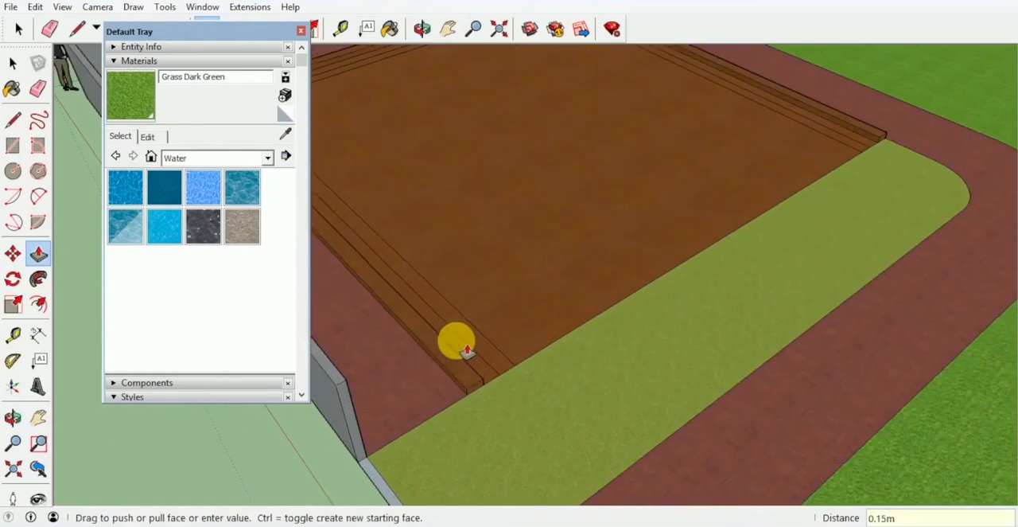
Step: Raise the two inner wooden steps and the central platform progressively higher, in 0.15 m increments per level
{"action": "double_click", "coordinate": [473, 362]}
{"action": "double_click", "coordinate": [473, 358]}
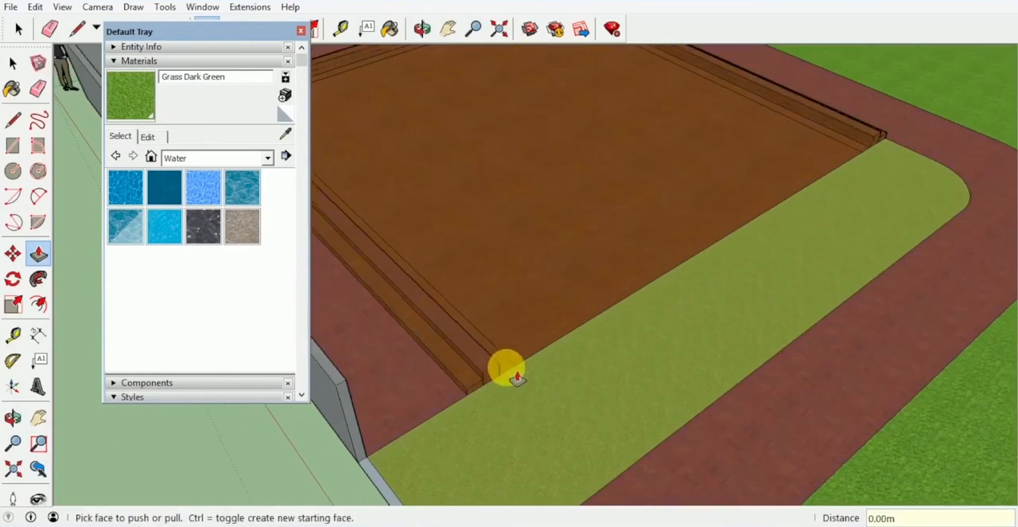
{"action": "double_click", "coordinate": [509, 365]}
{"action": "double_click", "coordinate": [519, 350]}
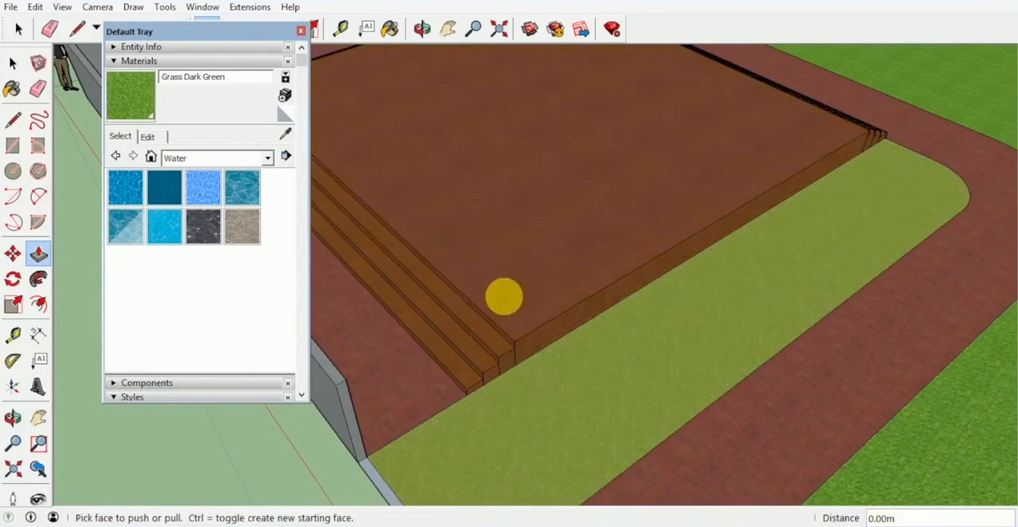
Step: Push/Pull the red curved walkway around the platform up 0.15 m
{"action": "middle_click_drag", "start_coordinate": [504, 295], "coordinate": [675, 229]}
{"action": "scroll", "coordinate": [675, 229], "scroll_direction": "up", "scroll_amount": 2}
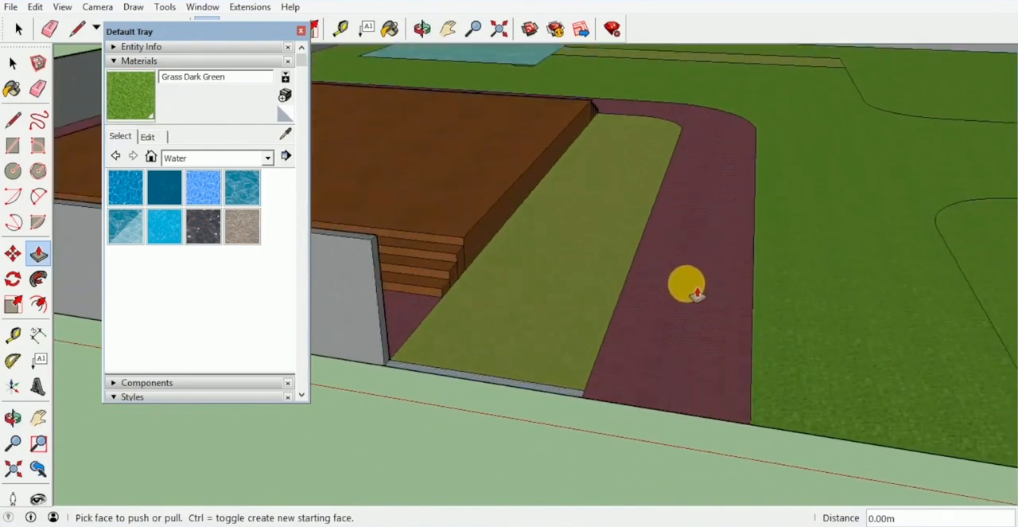
{"action": "left_click", "coordinate": [685, 284]}
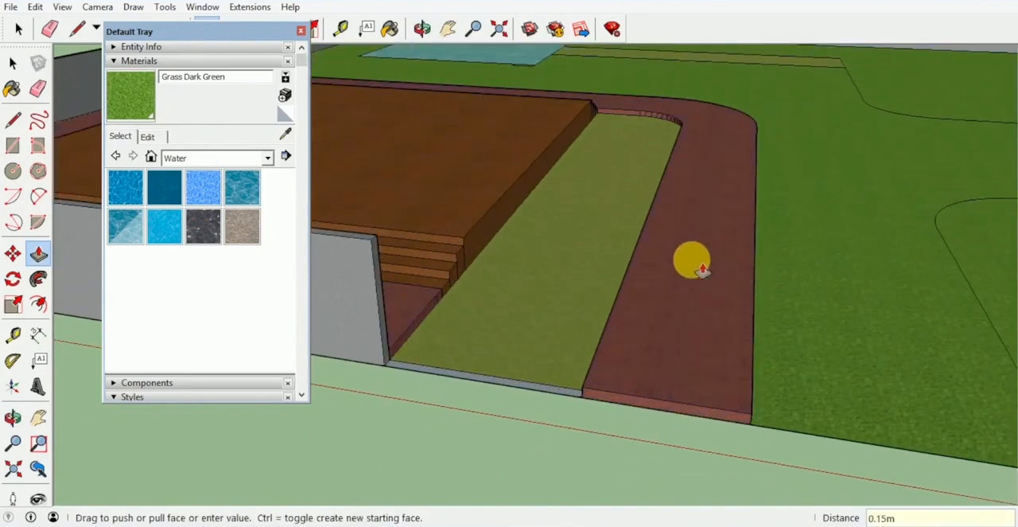
{"action": "middle_click_drag", "start_coordinate": [533, 300], "coordinate": [565, 277]}
{"action": "left_click", "coordinate": [575, 289]}
{"action": "middle_click_drag", "start_coordinate": [453, 314], "coordinate": [406, 235]}
{"action": "key", "text": "Escape"}
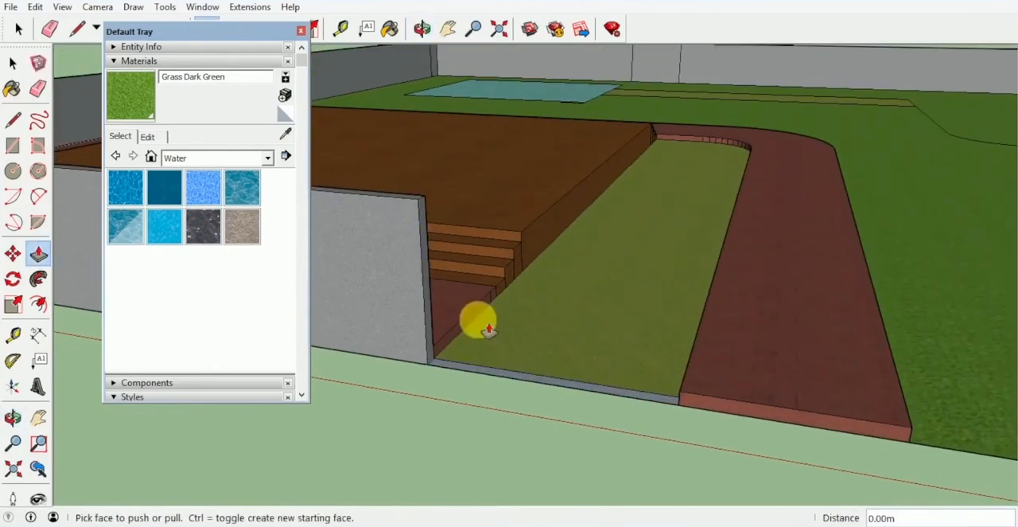
Step: Sample the wall's Blacktop Old 02 material and Push/Pull the low front strip beside the lawn up to the wall's height
{"action": "key", "text": "b"}
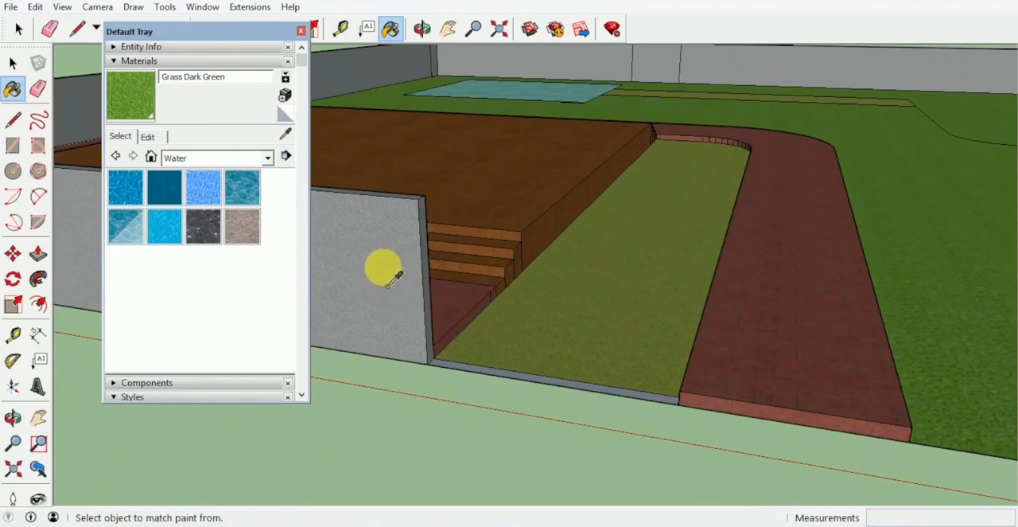
{"action": "left_click", "coordinate": [388, 283], "text": "alt"}
{"action": "scroll", "coordinate": [489, 382], "scroll_direction": "up", "scroll_amount": 5}
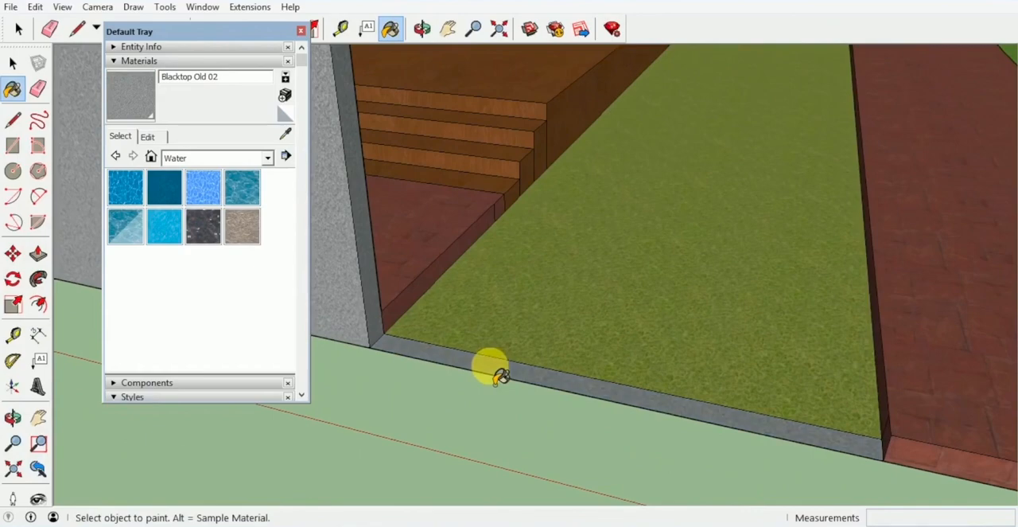
{"action": "key", "text": "p"}
{"action": "left_click", "coordinate": [450, 347]}
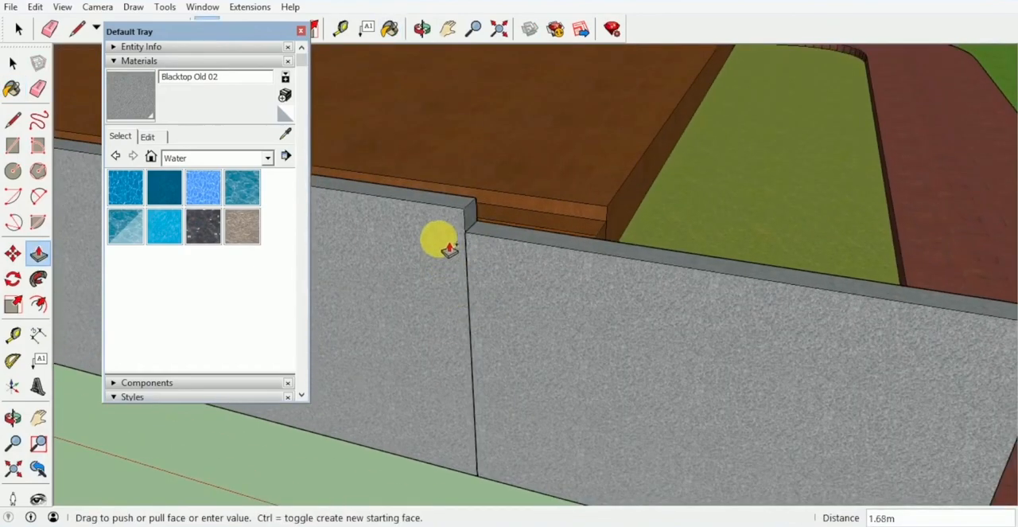
{"action": "left_click", "coordinate": [426, 208]}
Step: Erase the seam lines between the raised front strip and the adjoining perimeter wall
{"action": "scroll", "coordinate": [458, 242], "scroll_direction": "down", "scroll_amount": 1}
{"action": "key", "text": "r"}
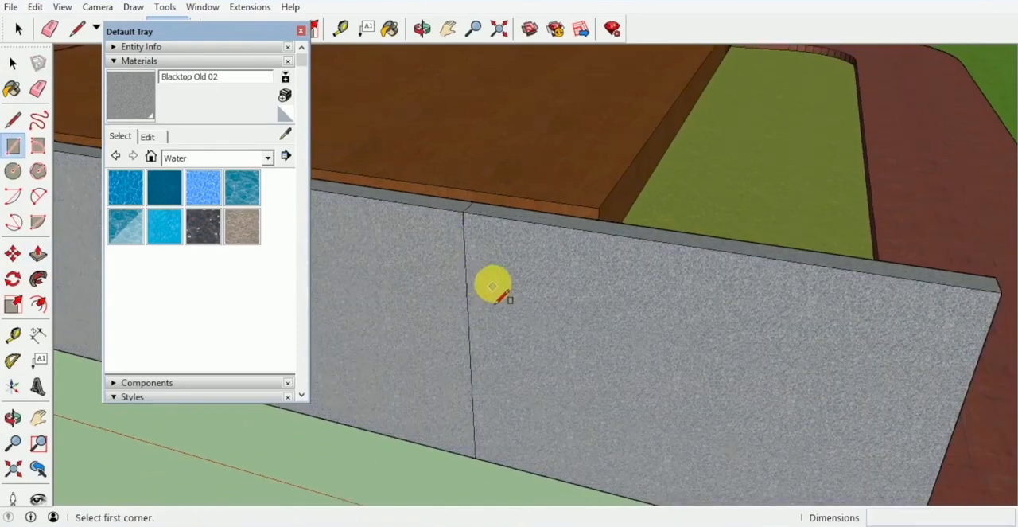
{"action": "key", "text": "e"}
{"action": "middle_click_drag", "start_coordinate": [497, 280], "coordinate": [424, 256]}
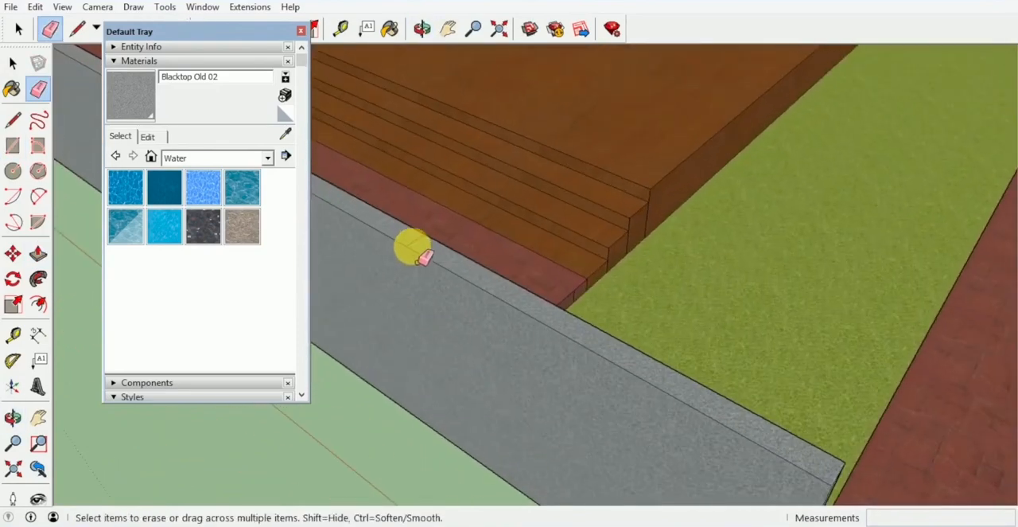
{"action": "middle_click_drag", "start_coordinate": [530, 282], "coordinate": [358, 274]}
{"action": "middle_click_drag", "start_coordinate": [389, 231], "coordinate": [426, 322]}
{"action": "scroll", "coordinate": [567, 279], "scroll_direction": "down", "scroll_amount": 6}
{"action": "scroll", "coordinate": [517, 379], "scroll_direction": "up", "scroll_amount": 8}
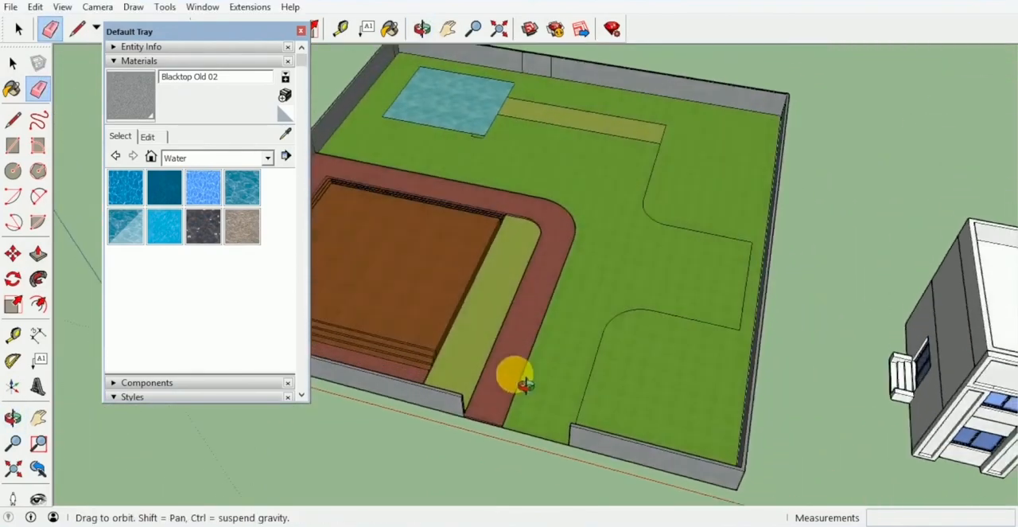
Step: Draw a line from the pool's corner nearest the walkway to the side boundary wall, dividing the grass area
{"action": "key", "text": "e"}
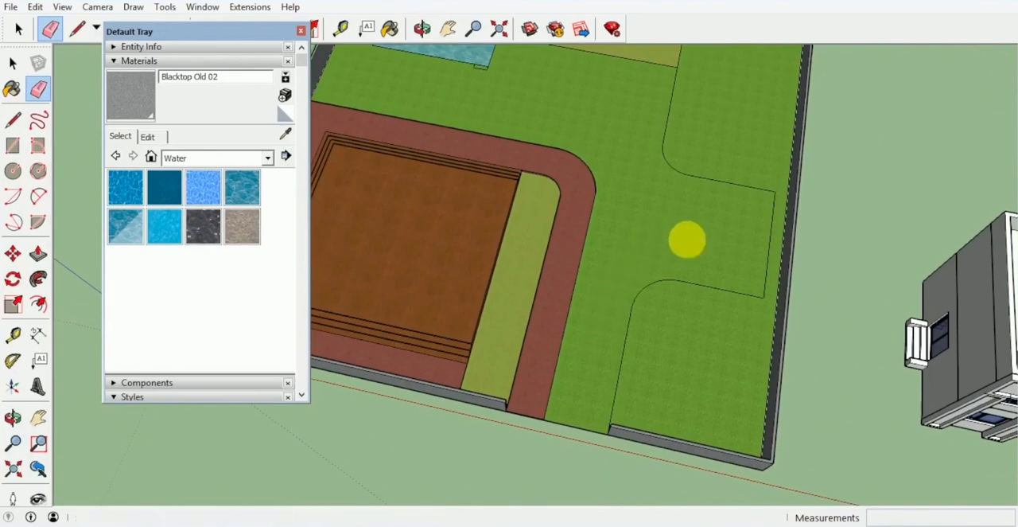
{"action": "middle_click_drag", "start_coordinate": [687, 239], "coordinate": [620, 222]}
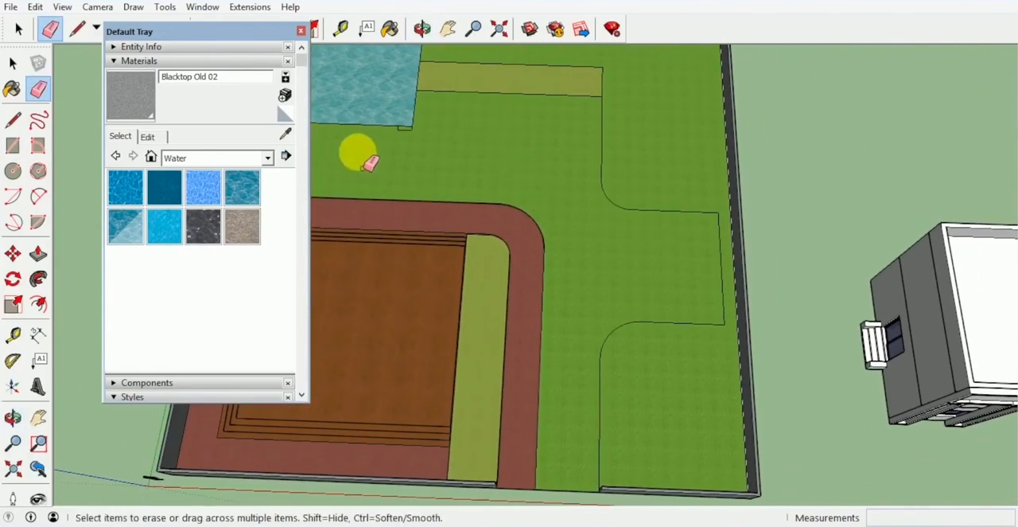
{"action": "middle_click_drag", "start_coordinate": [361, 159], "coordinate": [446, 191], "text": "shift"}
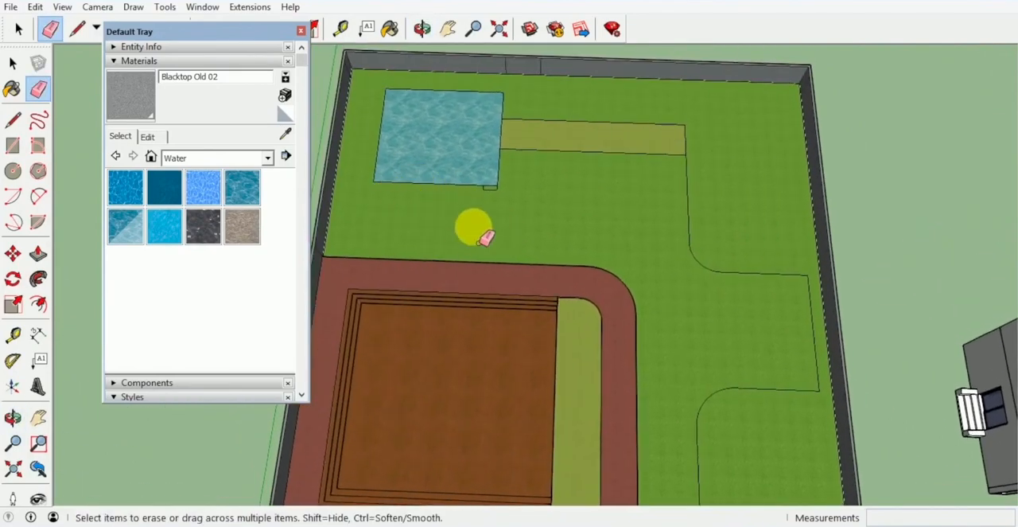
{"action": "mouse_move", "coordinate": [485, 236]}
{"action": "middle_mouse_down"}
{"action": "mouse_move", "coordinate": [496, 272]}
{"action": "mouse_move", "coordinate": [484, 249]}
{"action": "middle_mouse_up"}
{"action": "key", "text": "l"}
{"action": "scroll", "coordinate": [420, 230], "scroll_direction": "up", "scroll_amount": 2}
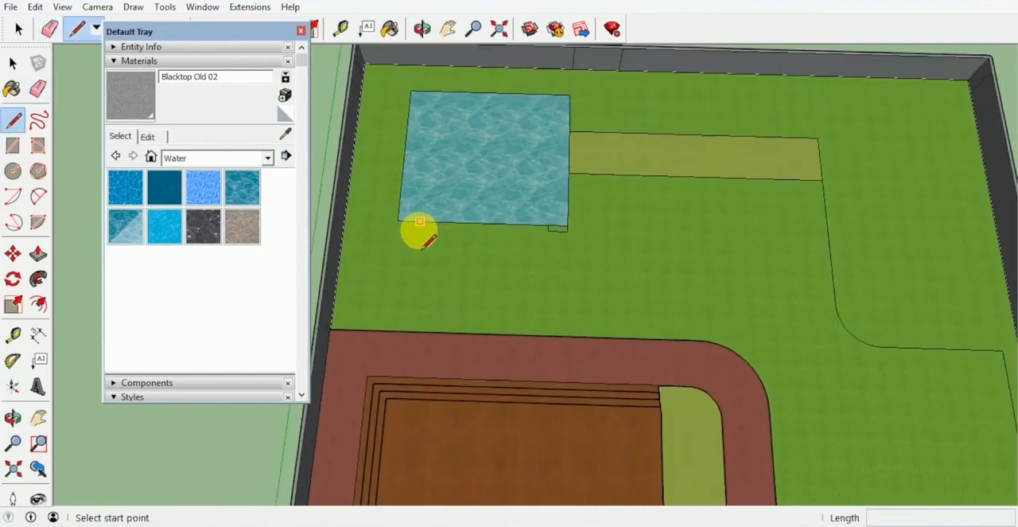
{"action": "middle_click_drag", "start_coordinate": [420, 231], "coordinate": [438, 284]}
{"action": "scroll", "coordinate": [421, 246], "scroll_direction": "up", "scroll_amount": 1}
{"action": "scroll", "coordinate": [448, 229], "scroll_direction": "up", "scroll_amount": 2}
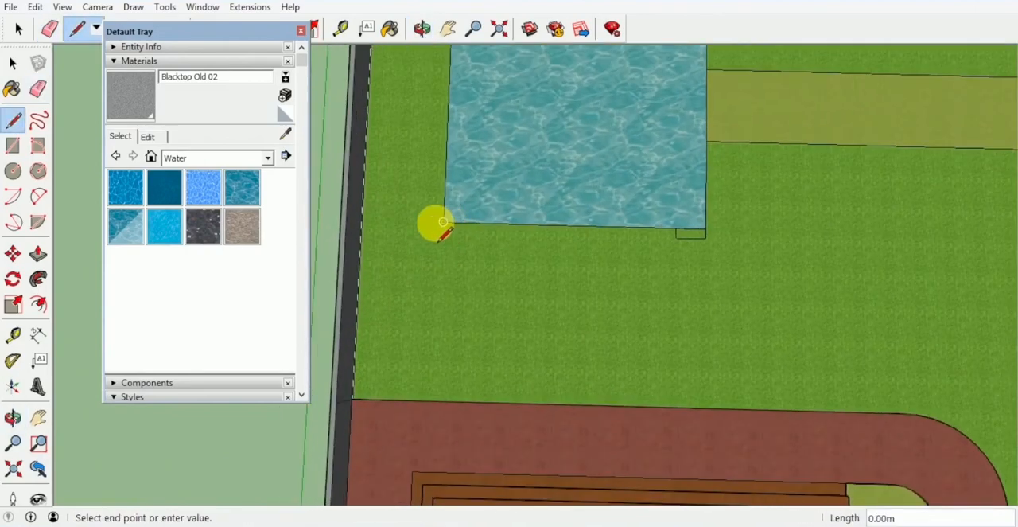
{"action": "scroll", "coordinate": [479, 255], "scroll_direction": "down", "scroll_amount": 3}
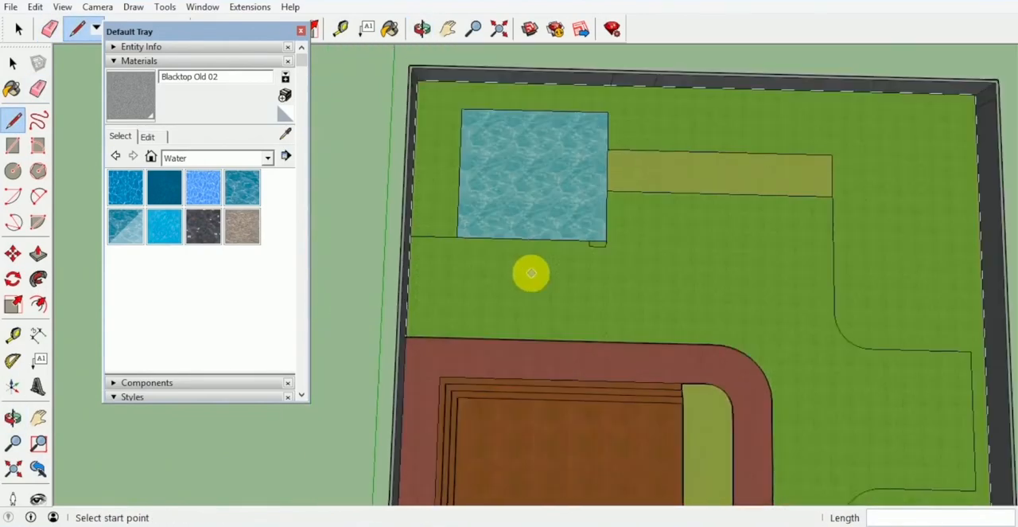
Step: Paint the driveway area between the walkway, pool and lawns with Blacktop Old 01 from Asphalt and Concrete
{"action": "middle_click_drag", "start_coordinate": [572, 252], "coordinate": [440, 219], "text": "shift"}
{"action": "scroll", "coordinate": [474, 243], "scroll_direction": "down", "scroll_amount": 2}
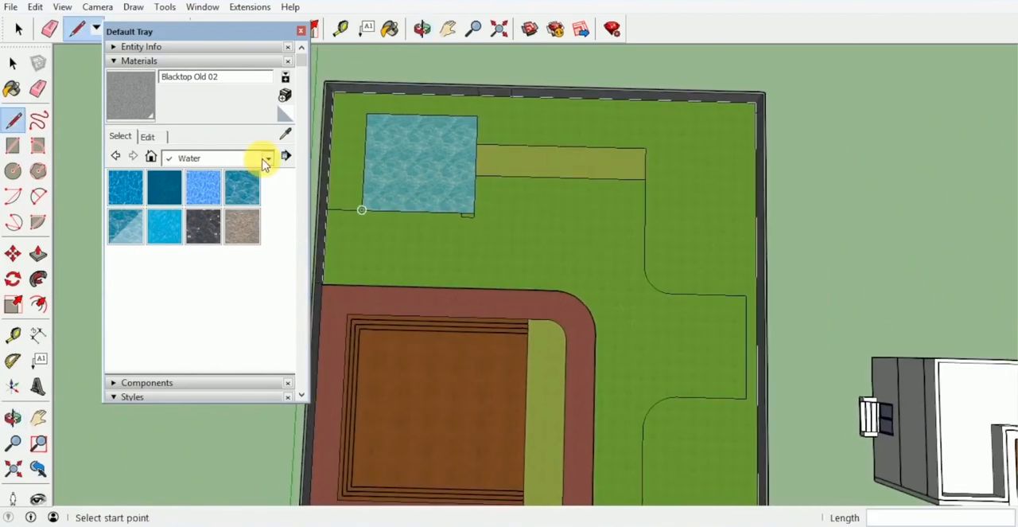
{"action": "left_click", "coordinate": [265, 159]}
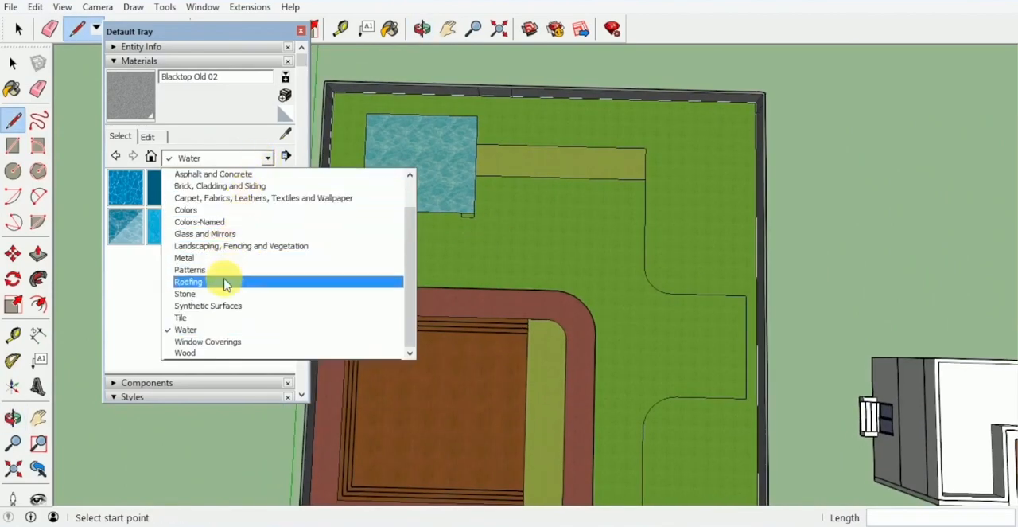
{"action": "left_click", "coordinate": [239, 174]}
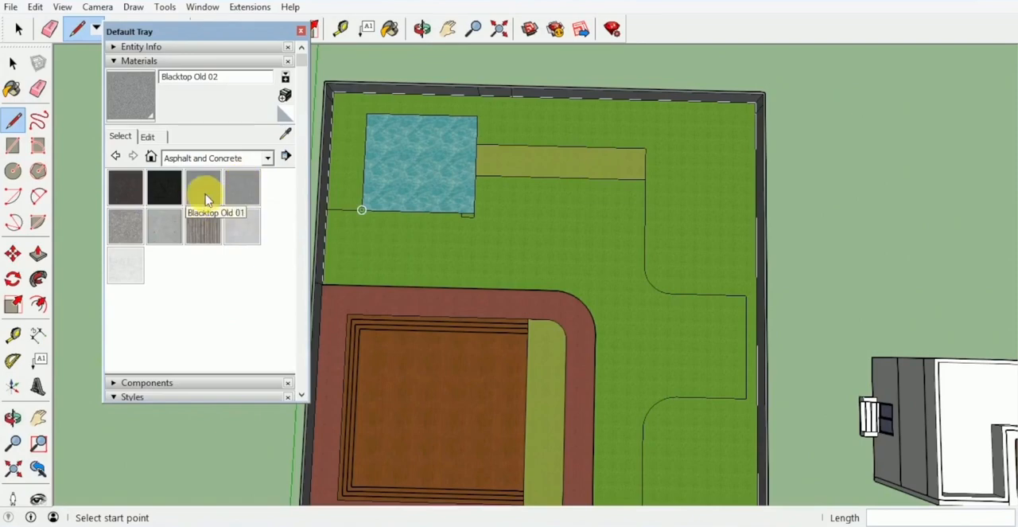
{"action": "left_click", "coordinate": [205, 201]}
{"action": "middle_click_drag", "start_coordinate": [590, 273], "coordinate": [470, 159]}
{"action": "key", "text": "space"}
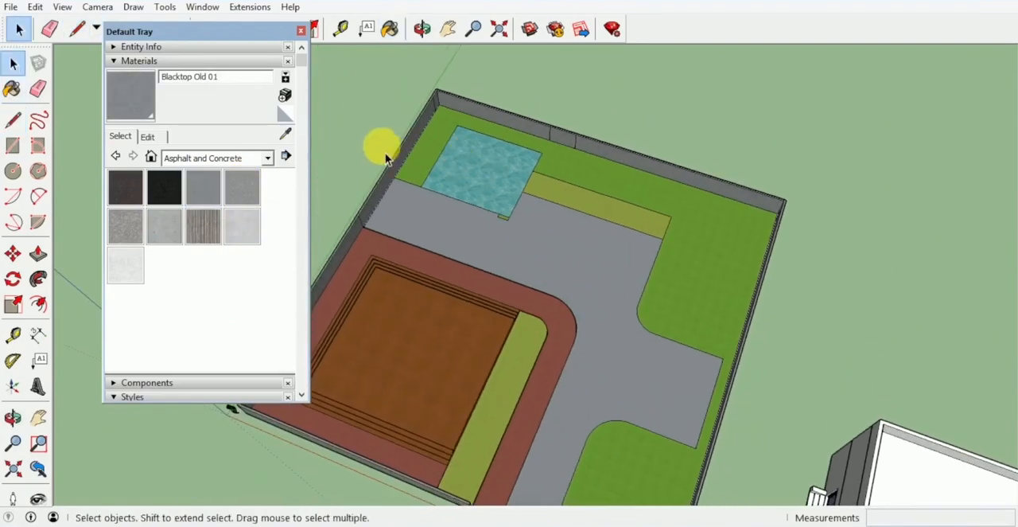
Step: Offset the lawn's outline inward by 0.15 m to form a border strip along the driveway and pool
{"action": "mouse_move", "coordinate": [380, 148]}
{"action": "middle_mouse_down"}
{"action": "mouse_move", "coordinate": [303, 141]}
{"action": "mouse_move", "coordinate": [376, 155]}
{"action": "mouse_move", "coordinate": [409, 177]}
{"action": "mouse_move", "coordinate": [400, 114]}
{"action": "mouse_move", "coordinate": [518, 182]}
{"action": "mouse_move", "coordinate": [474, 189]}
{"action": "mouse_move", "coordinate": [469, 273]}
{"action": "mouse_move", "coordinate": [485, 202]}
{"action": "mouse_move", "coordinate": [591, 282]}
{"action": "mouse_move", "coordinate": [517, 270]}
{"action": "mouse_move", "coordinate": [587, 348]}
{"action": "mouse_move", "coordinate": [607, 316]}
{"action": "mouse_move", "coordinate": [592, 294]}
{"action": "middle_mouse_up"}
{"action": "middle_click_drag", "start_coordinate": [645, 321], "coordinate": [599, 340]}
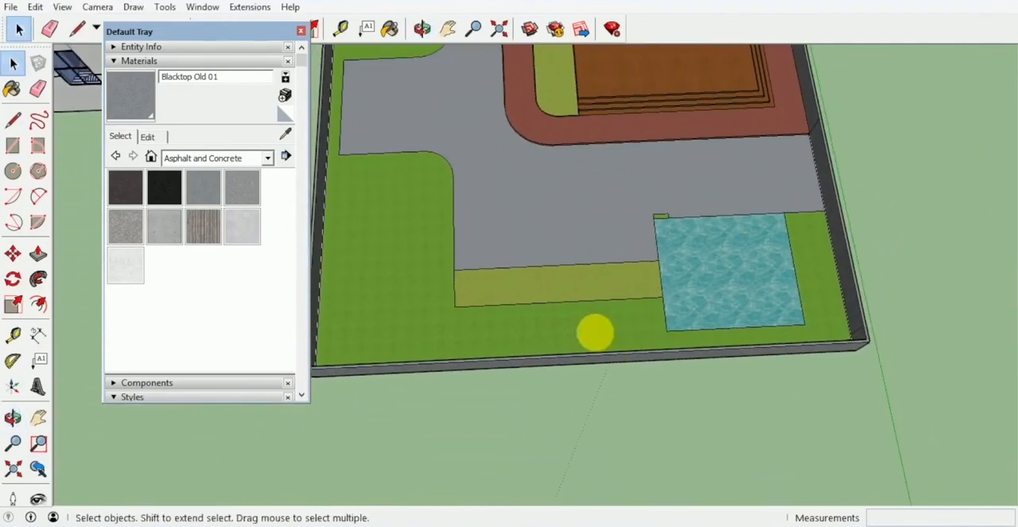
{"action": "middle_click_drag", "start_coordinate": [564, 293], "coordinate": [638, 358], "text": "shift"}
{"action": "scroll", "coordinate": [519, 253], "scroll_direction": "up", "scroll_amount": 3}
{"action": "middle_click_drag", "start_coordinate": [519, 253], "coordinate": [588, 332]}
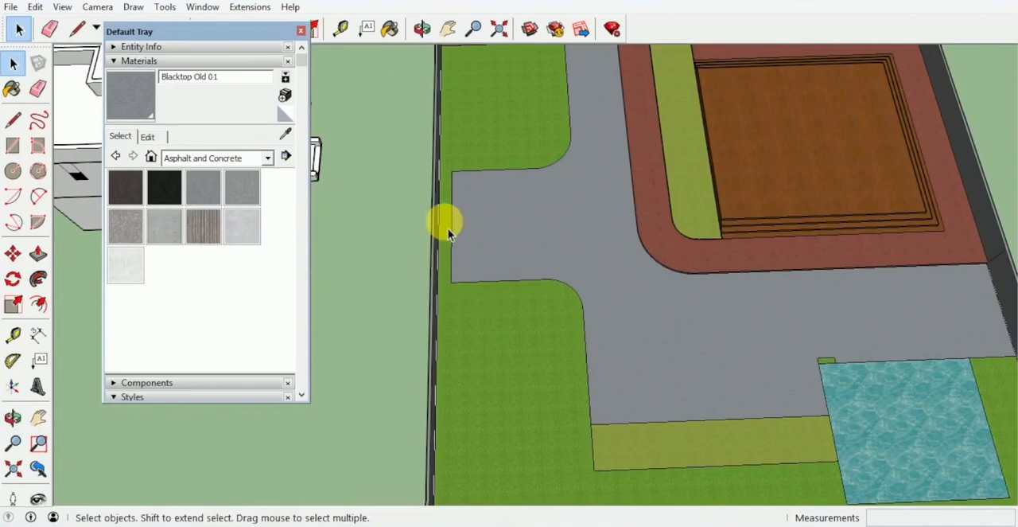
{"action": "middle_click_drag", "start_coordinate": [580, 132], "coordinate": [561, 184]}
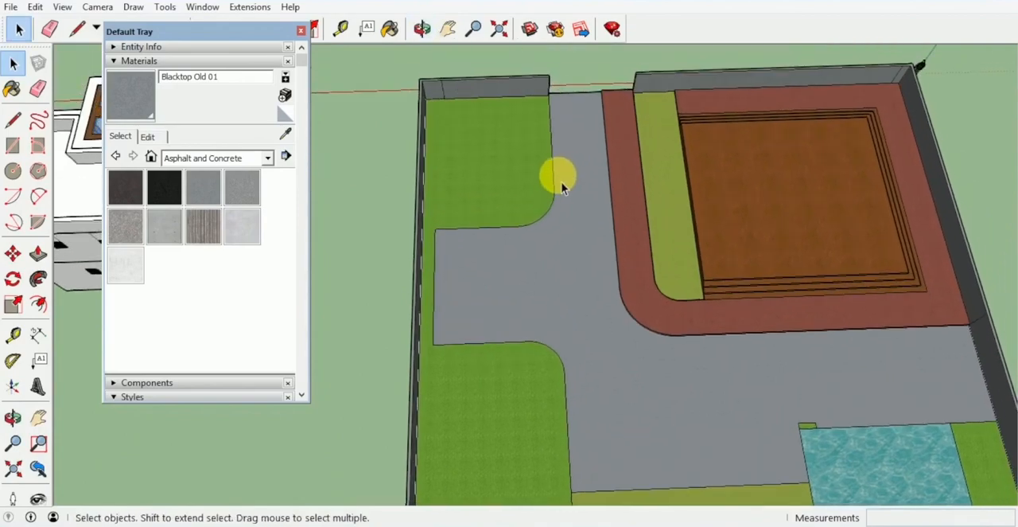
{"action": "scroll", "coordinate": [539, 194], "scroll_direction": "up", "scroll_amount": 3}
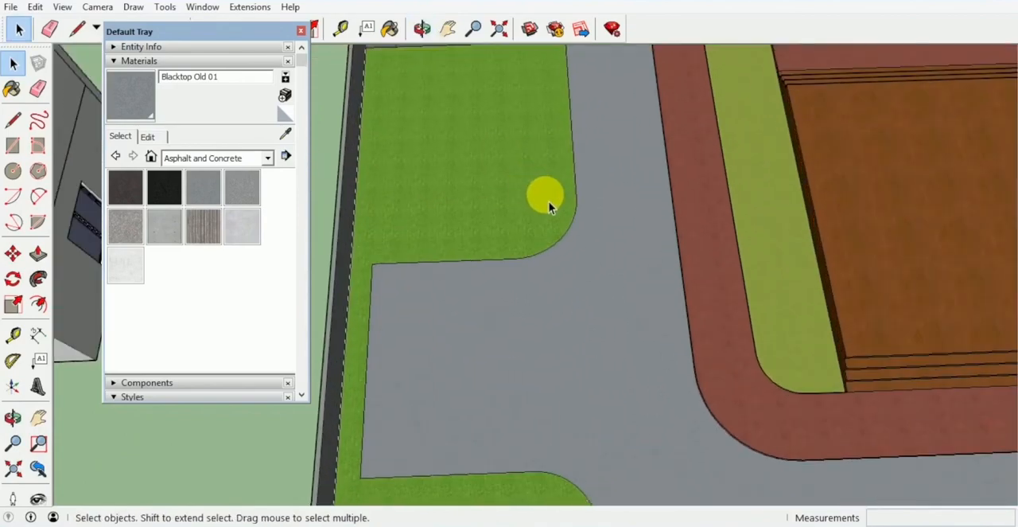
{"action": "key", "text": "f"}
{"action": "scroll", "coordinate": [557, 213], "scroll_direction": "up", "scroll_amount": 3}
{"action": "left_click", "coordinate": [568, 228]}
{"action": "left_click", "coordinate": [561, 227]}
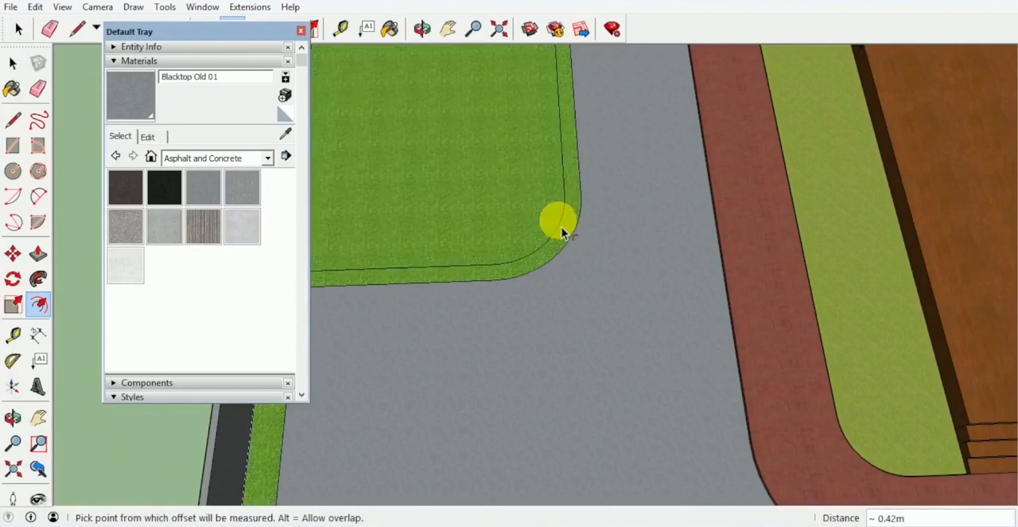
{"action": "key", "text": "ctrl+z"}
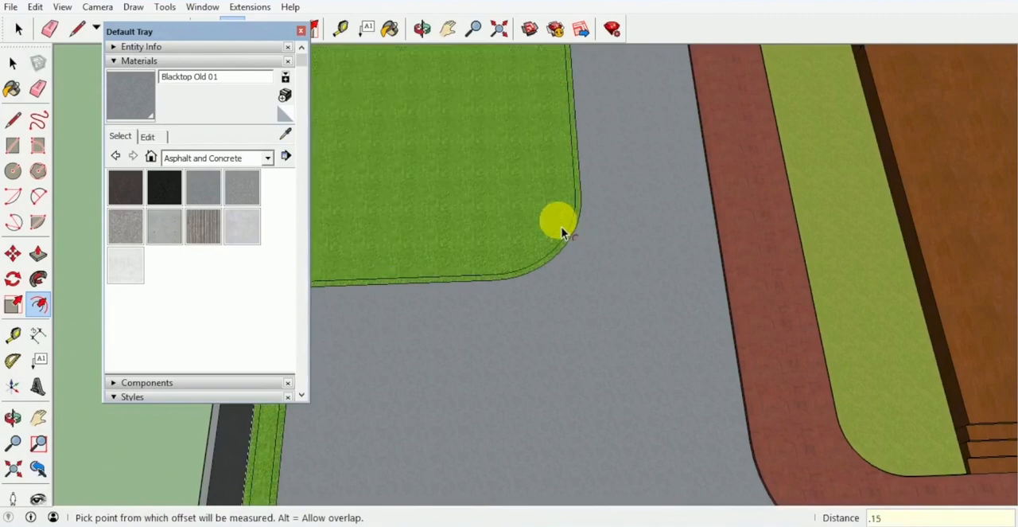
{"action": "middle_click_drag", "start_coordinate": [561, 226], "coordinate": [568, 142]}
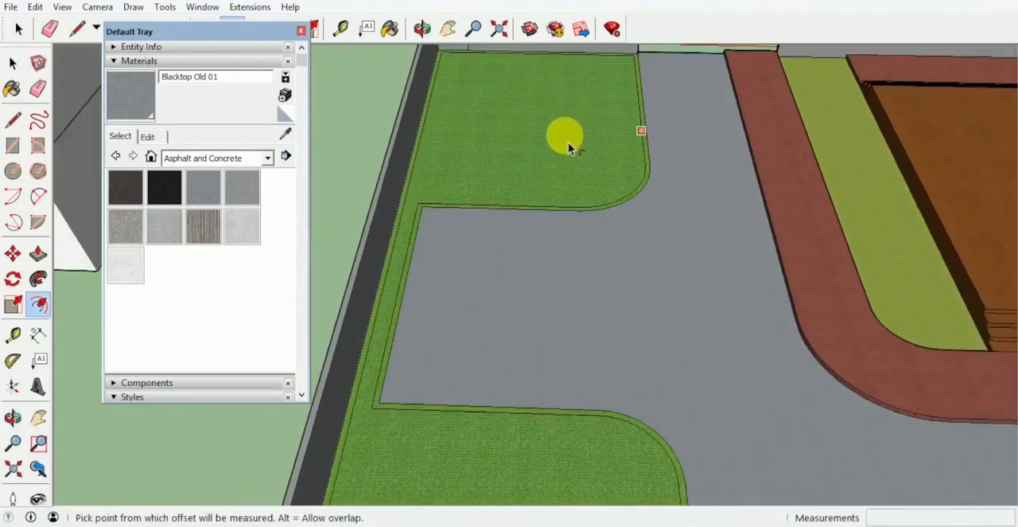
Step: Paint the lawn's border strip with Brick Antique 01 from Brick, Cladding and Siding
{"action": "scroll", "coordinate": [593, 183], "scroll_direction": "down", "scroll_amount": 1}
{"action": "scroll", "coordinate": [587, 205], "scroll_direction": "down", "scroll_amount": 3}
{"action": "middle_click_drag", "start_coordinate": [542, 170], "coordinate": [816, 247]}
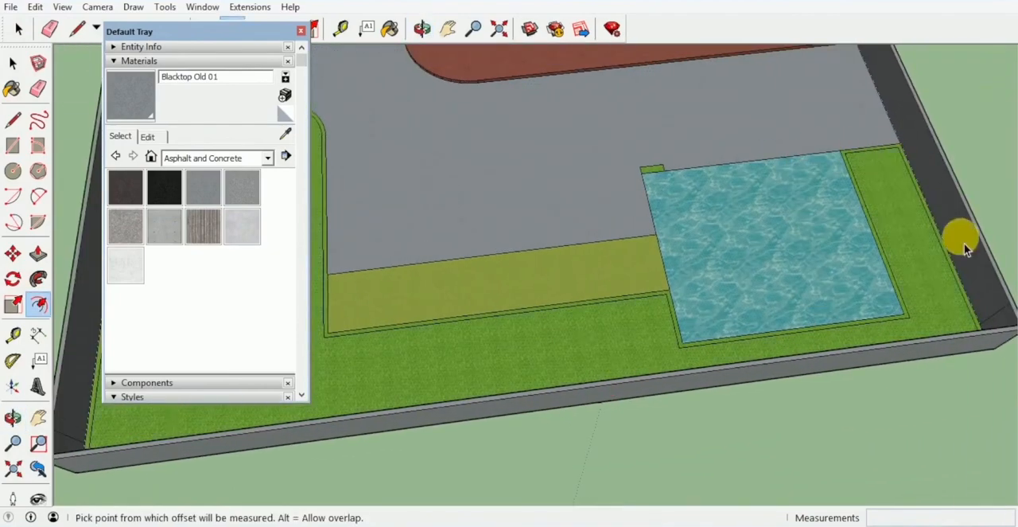
{"action": "mouse_move", "coordinate": [905, 368]}
{"action": "middle_mouse_down"}
{"action": "mouse_move", "coordinate": [643, 334]}
{"action": "mouse_move", "coordinate": [538, 273]}
{"action": "middle_mouse_up"}
{"action": "key", "text": "b"}
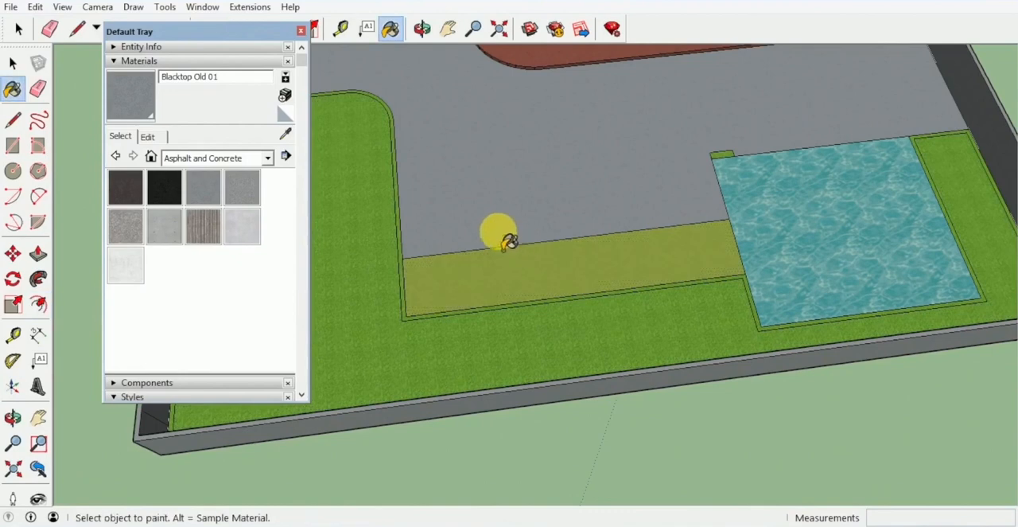
{"action": "left_click", "coordinate": [260, 158]}
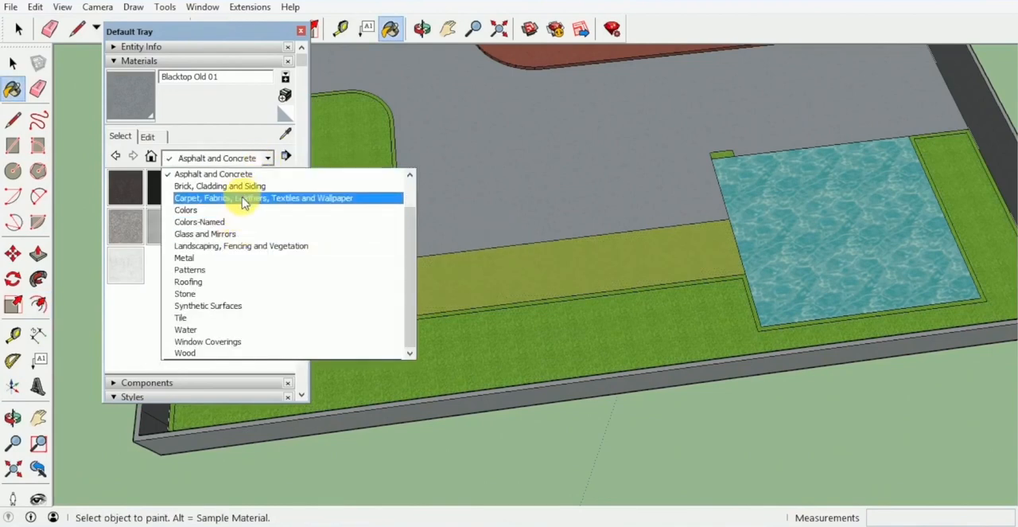
{"action": "left_click", "coordinate": [253, 187]}
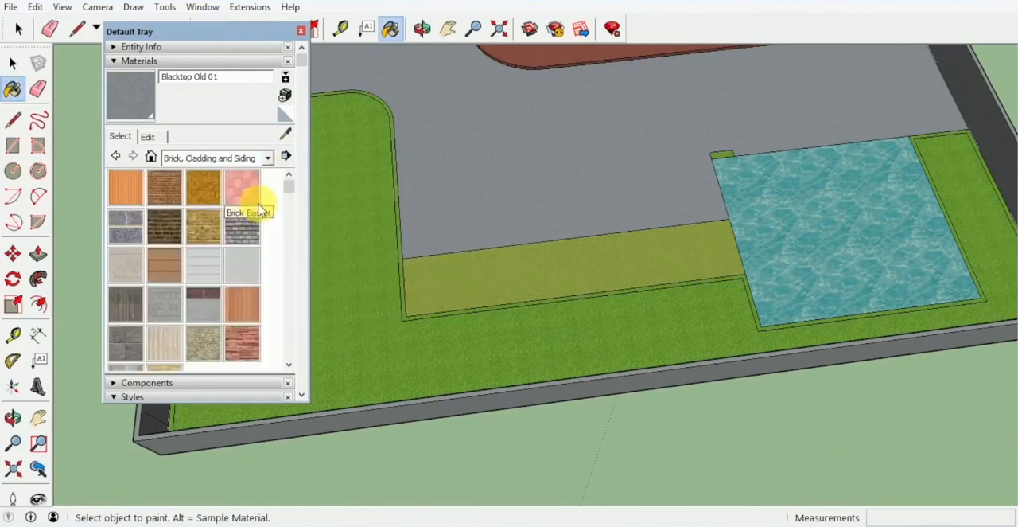
{"action": "left_click", "coordinate": [169, 198]}
{"action": "mouse_move", "coordinate": [392, 274]}
{"action": "middle_mouse_down"}
{"action": "mouse_move", "coordinate": [403, 272]}
{"action": "mouse_move", "coordinate": [400, 235]}
{"action": "middle_mouse_up"}
{"action": "scroll", "coordinate": [400, 256], "scroll_direction": "up", "scroll_amount": 5}
{"action": "left_click", "coordinate": [401, 254]}
Step: Push/Pull the brick border strip around the lawn up 0.16 m
{"action": "scroll", "coordinate": [401, 253], "scroll_direction": "down", "scroll_amount": 2}
{"action": "scroll", "coordinate": [400, 215], "scroll_direction": "up", "scroll_amount": 2}
{"action": "key", "text": "p"}
{"action": "left_click", "coordinate": [401, 201]}
{"action": "left_click", "coordinate": [407, 183]}
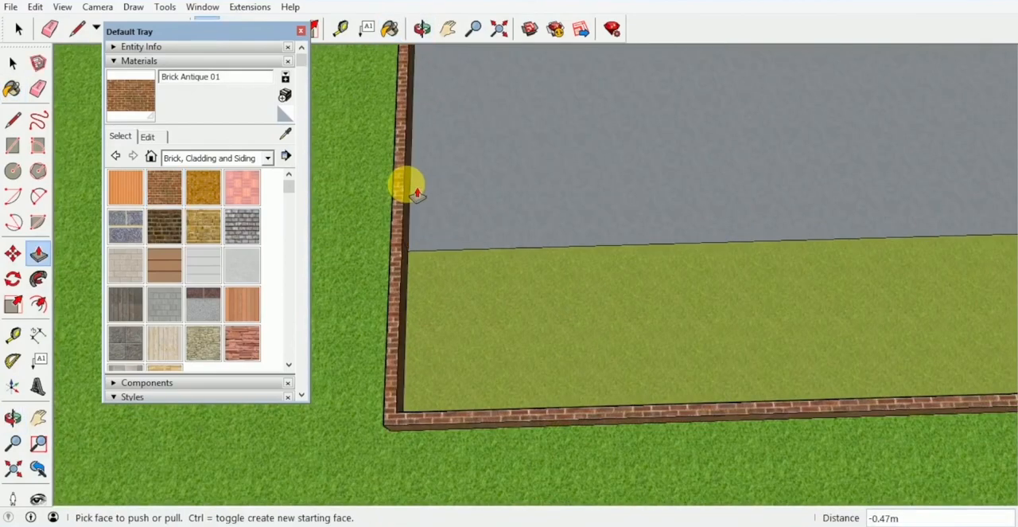
{"action": "key", "text": "Return"}
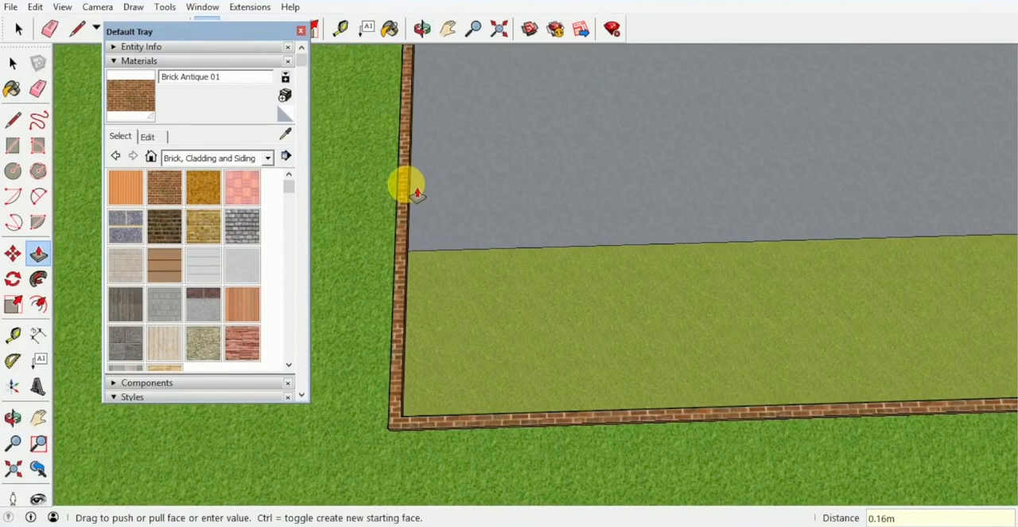
{"action": "key", "text": "space"}
Step: Close the Default Tray to clear the modeling area
{"action": "scroll", "coordinate": [414, 249], "scroll_direction": "down", "scroll_amount": 4}
{"action": "middle_click_drag", "start_coordinate": [425, 254], "coordinate": [718, 292]}
{"action": "middle_click_drag", "start_coordinate": [735, 181], "coordinate": [585, 250]}
{"action": "scroll", "coordinate": [686, 235], "scroll_direction": "down", "scroll_amount": 2}
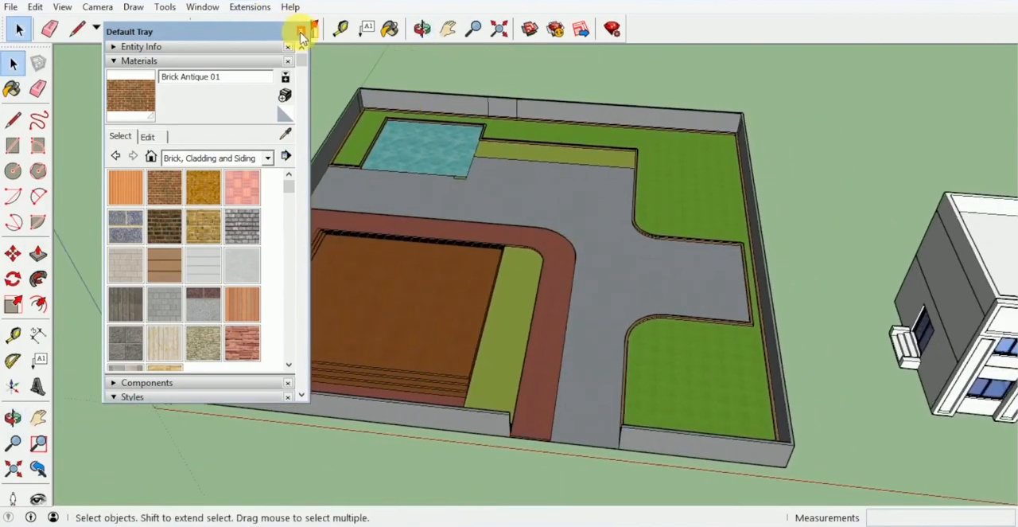
{"action": "left_click", "coordinate": [301, 33]}
Step: Move the house model onto the site, snapping the base corner of its side entrance steps to the pool's corner beside the paving
{"action": "middle_click_drag", "start_coordinate": [548, 152], "coordinate": [640, 231]}
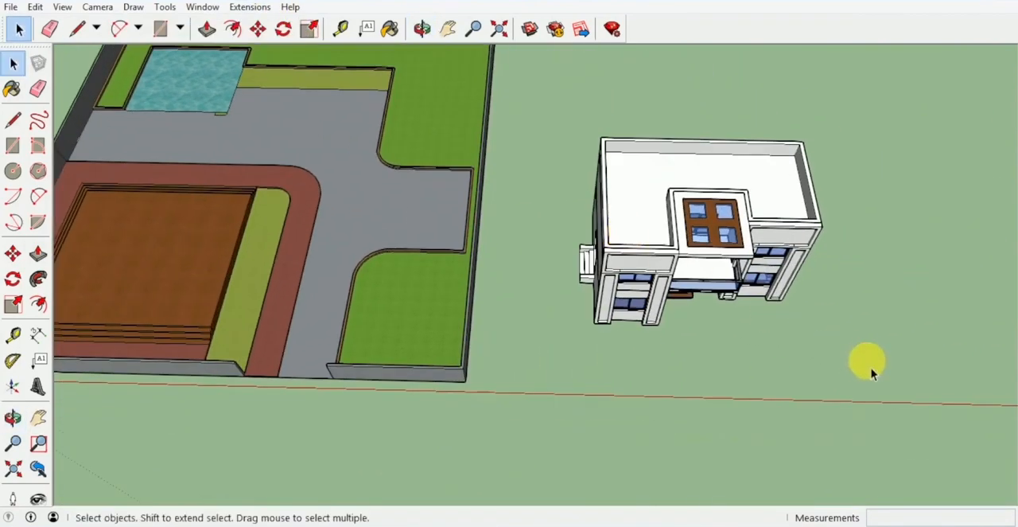
{"action": "left_click_drag", "start_coordinate": [563, 135], "coordinate": [560, 128]}
{"action": "key", "text": "m"}
{"action": "middle_click_drag", "start_coordinate": [564, 215], "coordinate": [612, 247]}
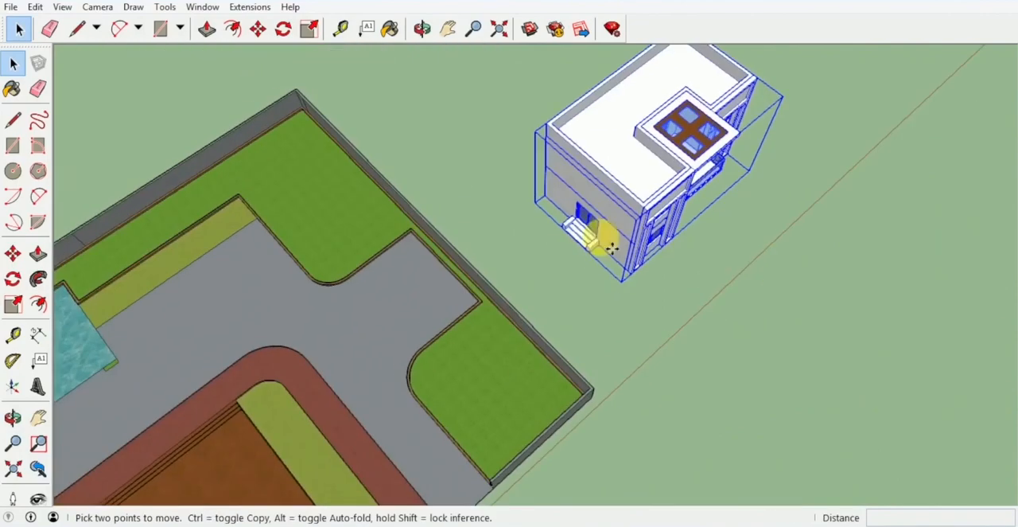
{"action": "scroll", "coordinate": [613, 249], "scroll_direction": "up", "scroll_amount": 3}
{"action": "scroll", "coordinate": [625, 257], "scroll_direction": "up", "scroll_amount": 3}
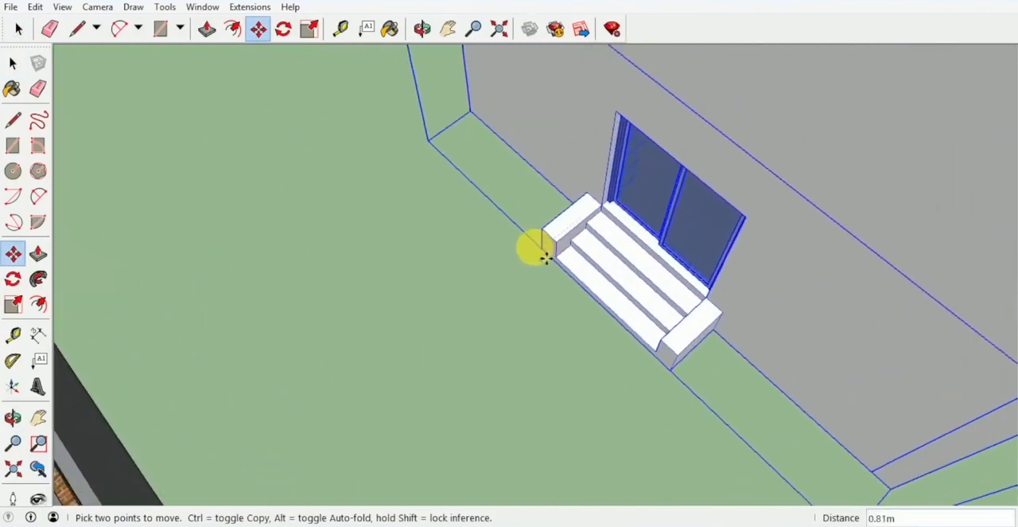
{"action": "middle_click_drag", "start_coordinate": [547, 258], "coordinate": [981, 159], "text": "shift"}
{"action": "middle_click_drag", "start_coordinate": [568, 229], "coordinate": [854, 79], "text": "shift"}
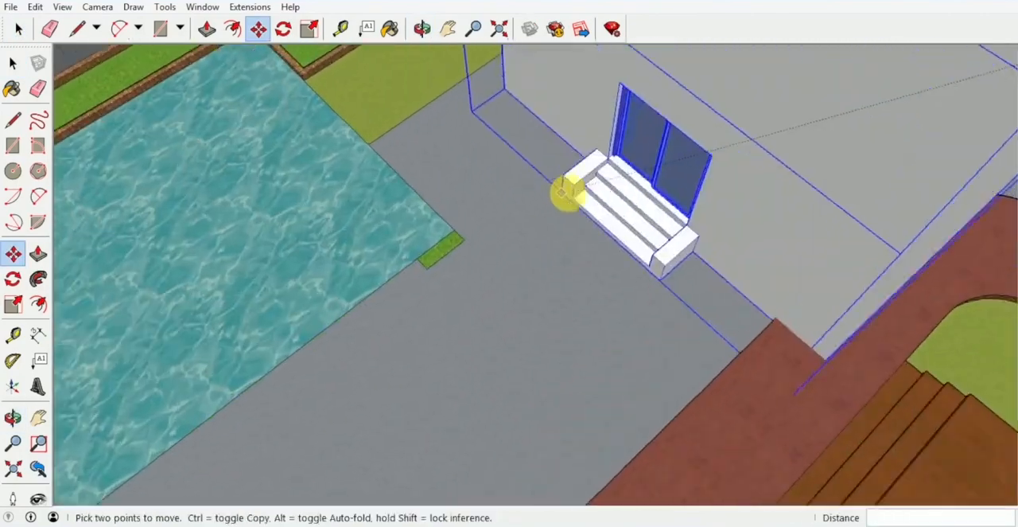
{"action": "middle_click_drag", "start_coordinate": [562, 192], "coordinate": [821, 92]}
{"action": "middle_click_drag", "start_coordinate": [592, 215], "coordinate": [736, 171]}
{"action": "scroll", "coordinate": [609, 233], "scroll_direction": "up", "scroll_amount": 3}
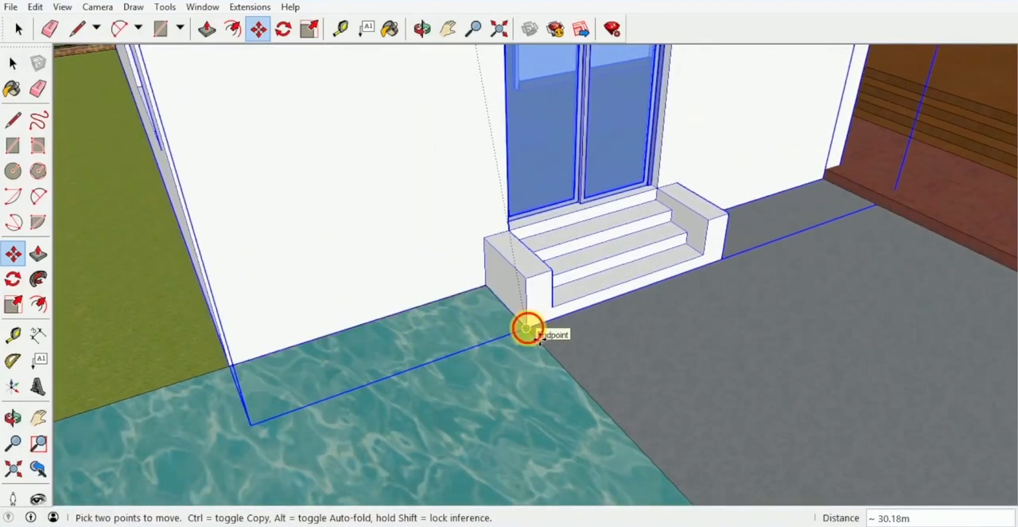
{"action": "left_click", "coordinate": [528, 329]}
{"action": "scroll", "coordinate": [540, 288], "scroll_direction": "down", "scroll_amount": 7}
{"action": "key", "text": "space"}
{"action": "middle_click_drag", "start_coordinate": [544, 288], "coordinate": [406, 285]}
{"action": "left_click", "coordinate": [263, 269]}
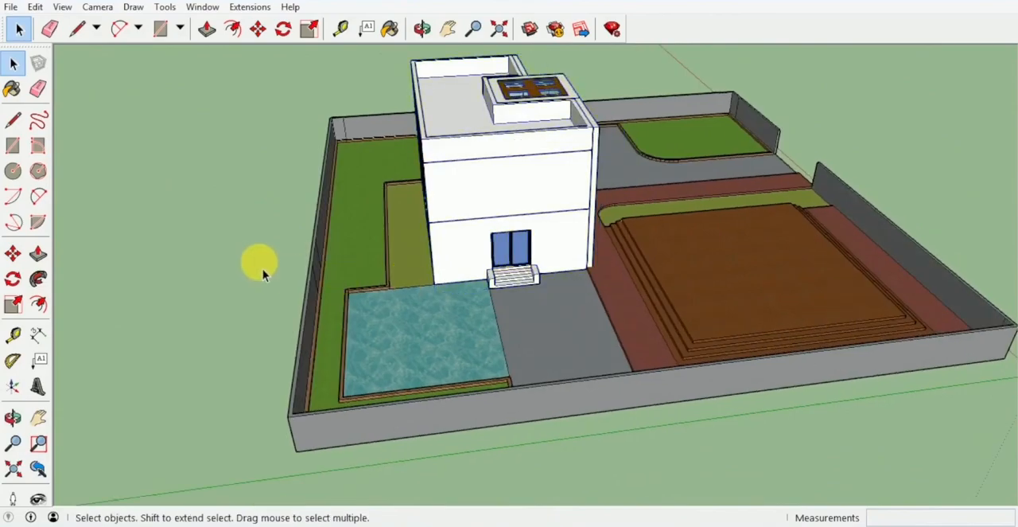
Step: Push/Pull the pool's water face down 1.5 m to recess the pool
{"action": "middle_click_drag", "start_coordinate": [263, 269], "coordinate": [863, 277]}
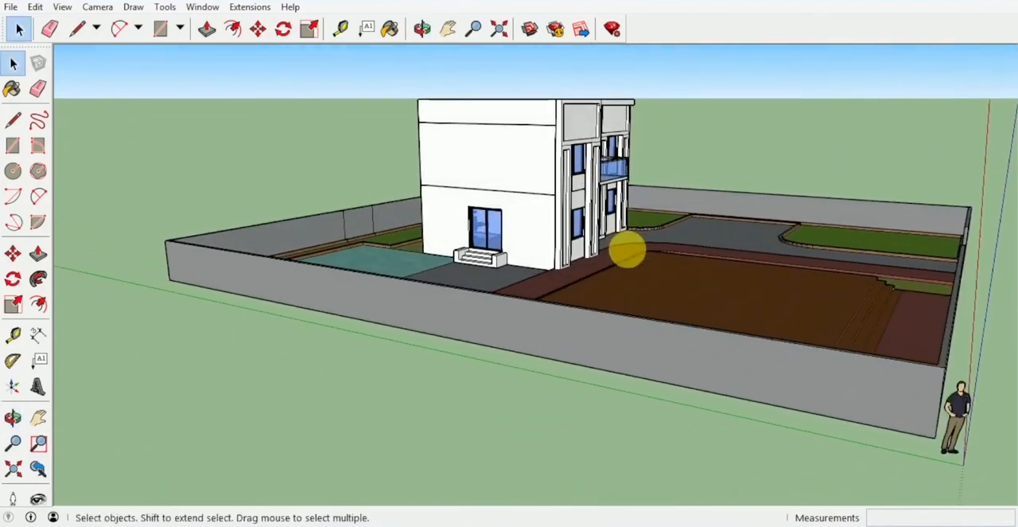
{"action": "middle_click_drag", "start_coordinate": [628, 250], "coordinate": [398, 273]}
{"action": "scroll", "coordinate": [277, 283], "scroll_direction": "up", "scroll_amount": 4}
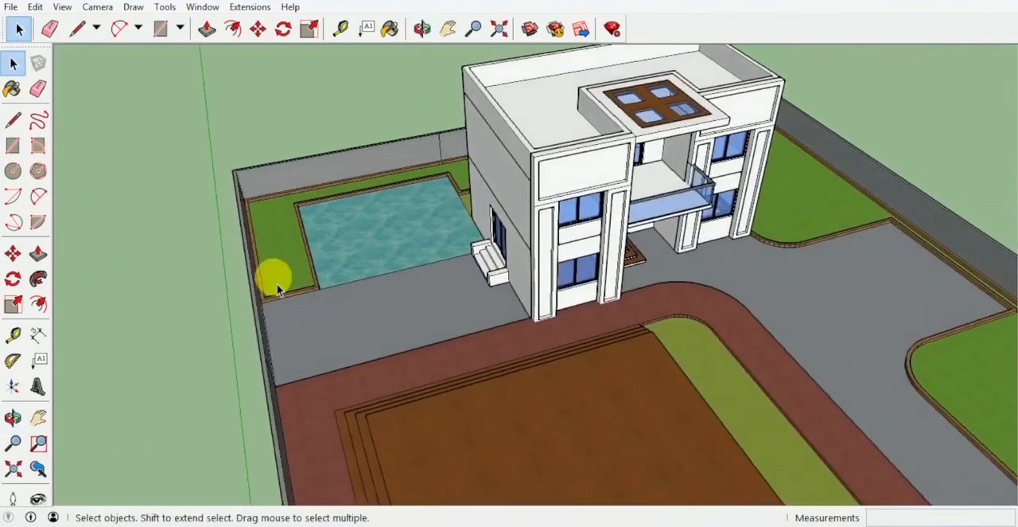
{"action": "middle_click_drag", "start_coordinate": [277, 283], "coordinate": [419, 230]}
{"action": "key", "text": "p"}
{"action": "scroll", "coordinate": [414, 213], "scroll_direction": "up", "scroll_amount": 4}
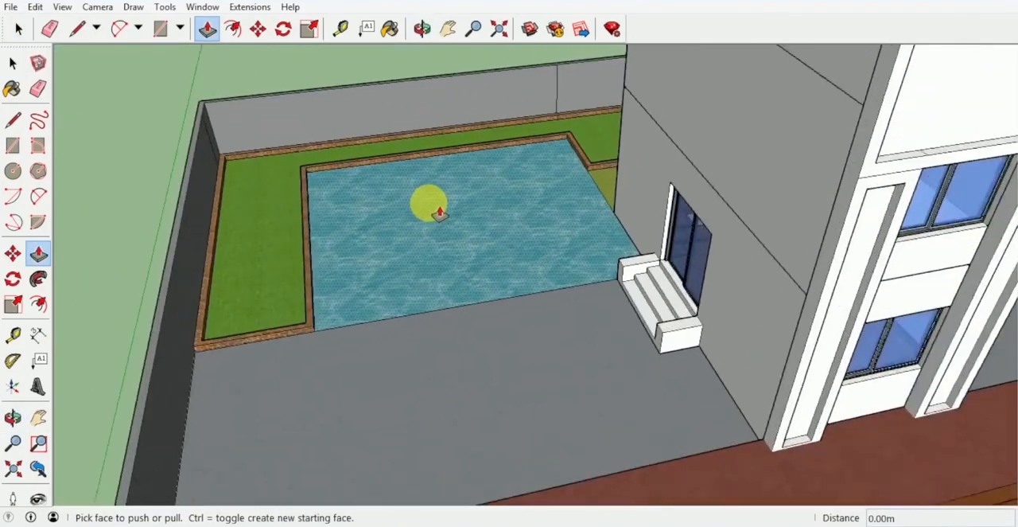
{"action": "scroll", "coordinate": [439, 213], "scroll_direction": "up", "scroll_amount": 3}
{"action": "mouse_move", "coordinate": [501, 219]}
{"action": "left_mouse_down"}
{"action": "mouse_move", "coordinate": [502, 230]}
{"action": "mouse_move", "coordinate": [516, 228]}
{"action": "left_mouse_up"}
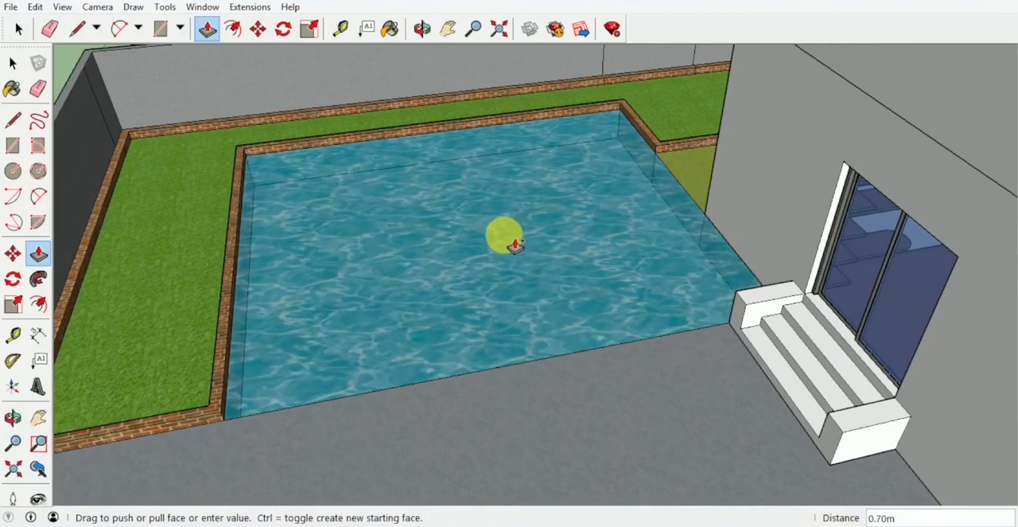
{"action": "type", "text": "1.5"}
{"action": "key", "text": "Return"}
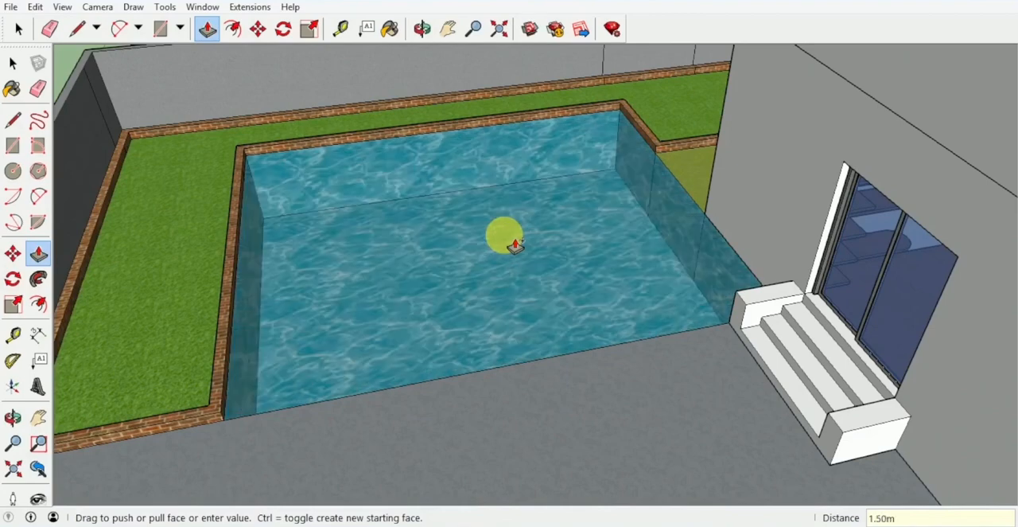
Step: Examine the site from the pool side and the front, checking the house, walls, lawns and driveway
{"action": "middle_click_drag", "start_coordinate": [507, 242], "coordinate": [388, 273]}
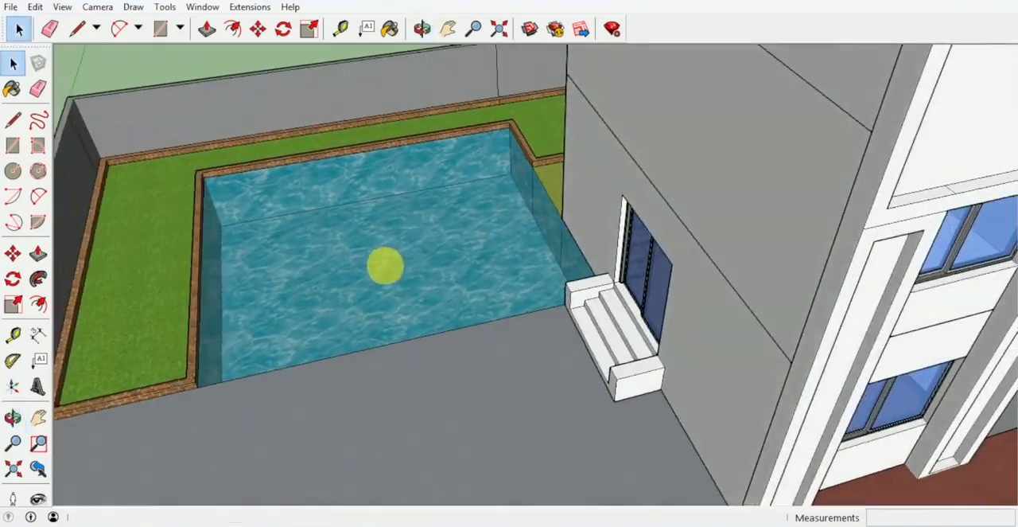
{"action": "scroll", "coordinate": [469, 261], "scroll_direction": "down", "scroll_amount": 3}
{"action": "middle_click_drag", "start_coordinate": [469, 261], "coordinate": [520, 212]}
{"action": "scroll", "coordinate": [520, 212], "scroll_direction": "down", "scroll_amount": 4}
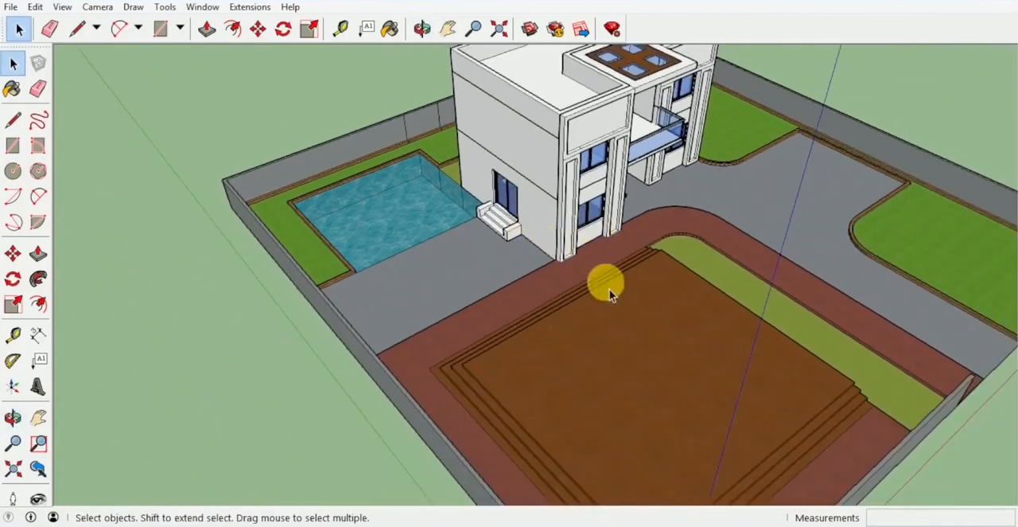
{"action": "middle_click_drag", "start_coordinate": [605, 282], "coordinate": [295, 191]}
{"action": "scroll", "coordinate": [539, 272], "scroll_direction": "up", "scroll_amount": 3}
{"action": "middle_click_drag", "start_coordinate": [540, 272], "coordinate": [474, 145]}
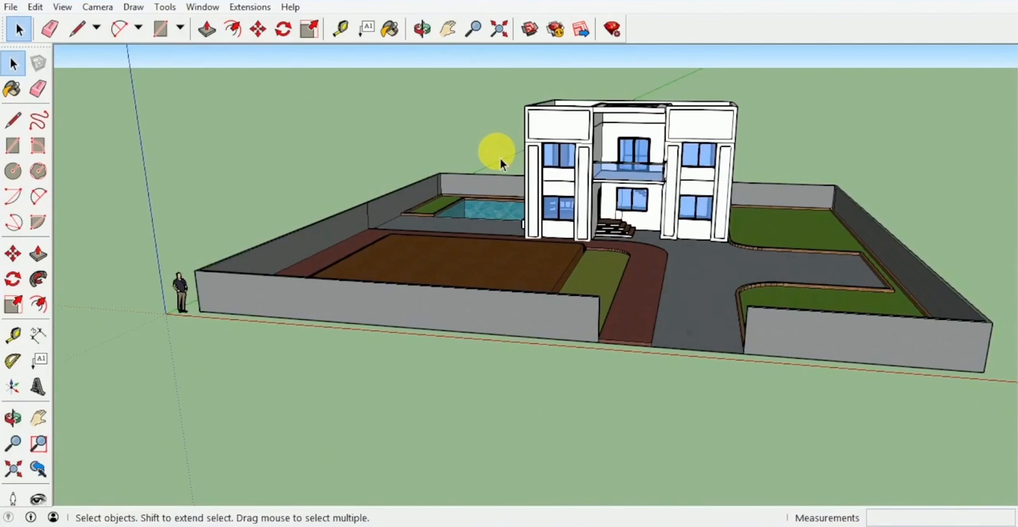